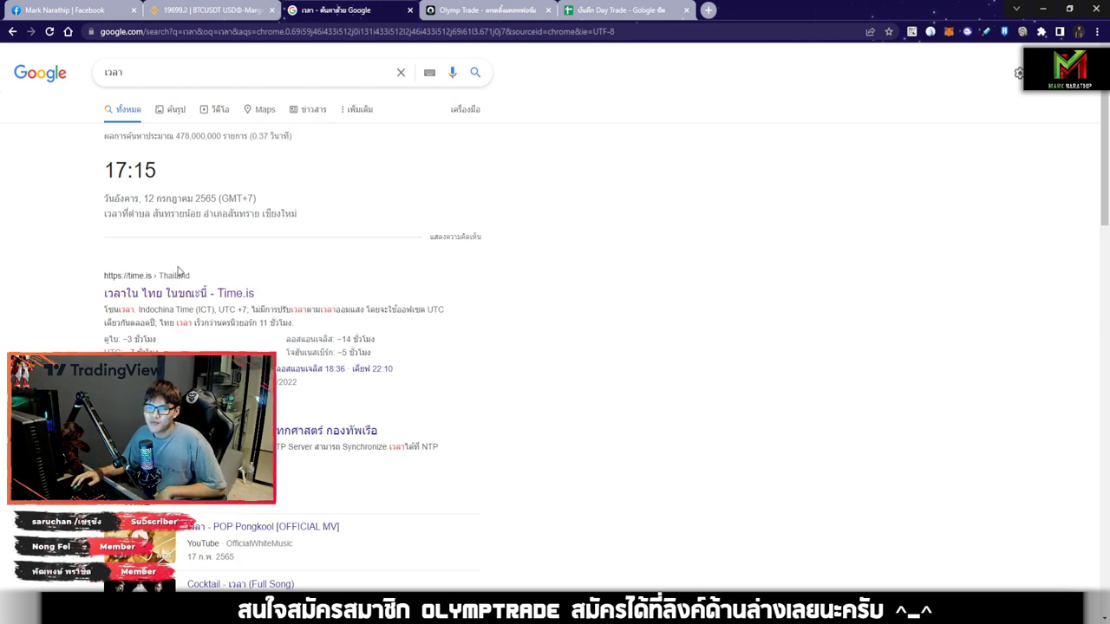
Refresh the Google time search and check the current time, date and location
{"action": "left_click_drag", "start_coordinate": [144, 197], "coordinate": [228, 193]}
{"action": "left_click", "coordinate": [187, 198]}
{"action": "left_click_drag", "start_coordinate": [103, 214], "coordinate": [293, 224]}
{"action": "left_click", "coordinate": [292, 224]}
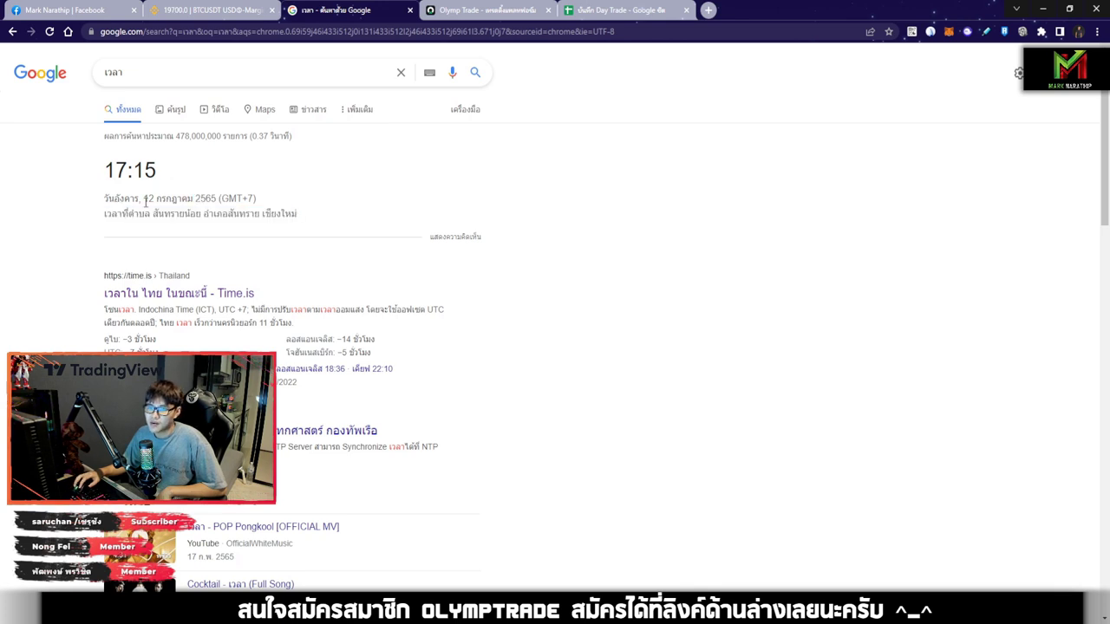
{"action": "left_click_drag", "start_coordinate": [107, 198], "coordinate": [136, 198]}
{"action": "key", "text": "F5"}
{"action": "left_click_drag", "start_coordinate": [160, 174], "coordinate": [144, 173]}
{"action": "double_click", "coordinate": [145, 174]}
{"action": "left_click", "coordinate": [209, 183]}
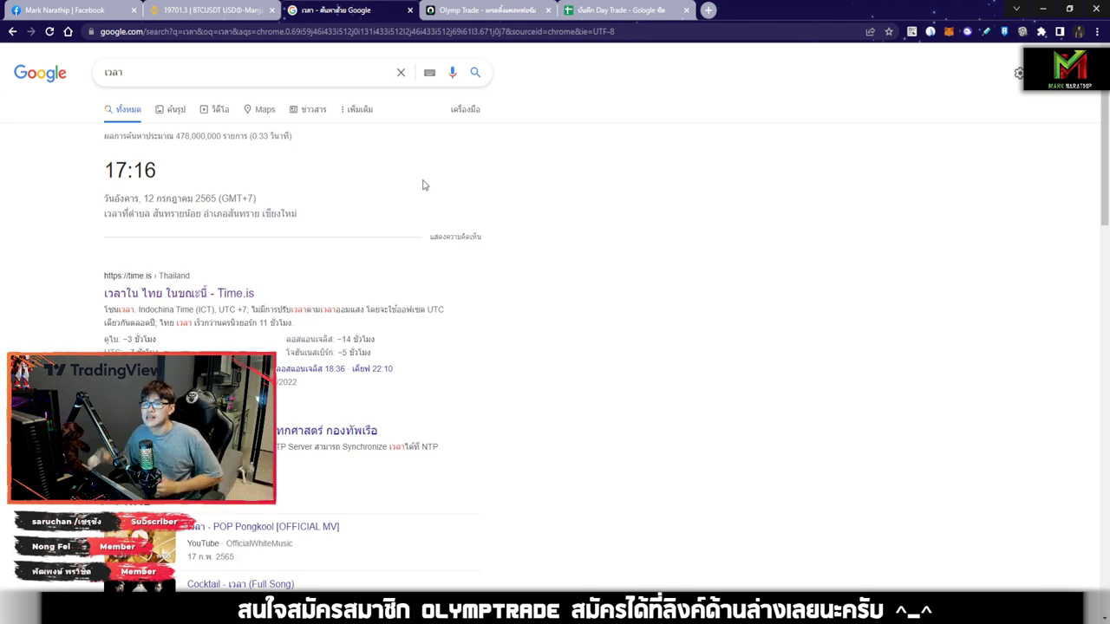
{"action": "left_click_drag", "start_coordinate": [197, 171], "coordinate": [72, 173]}
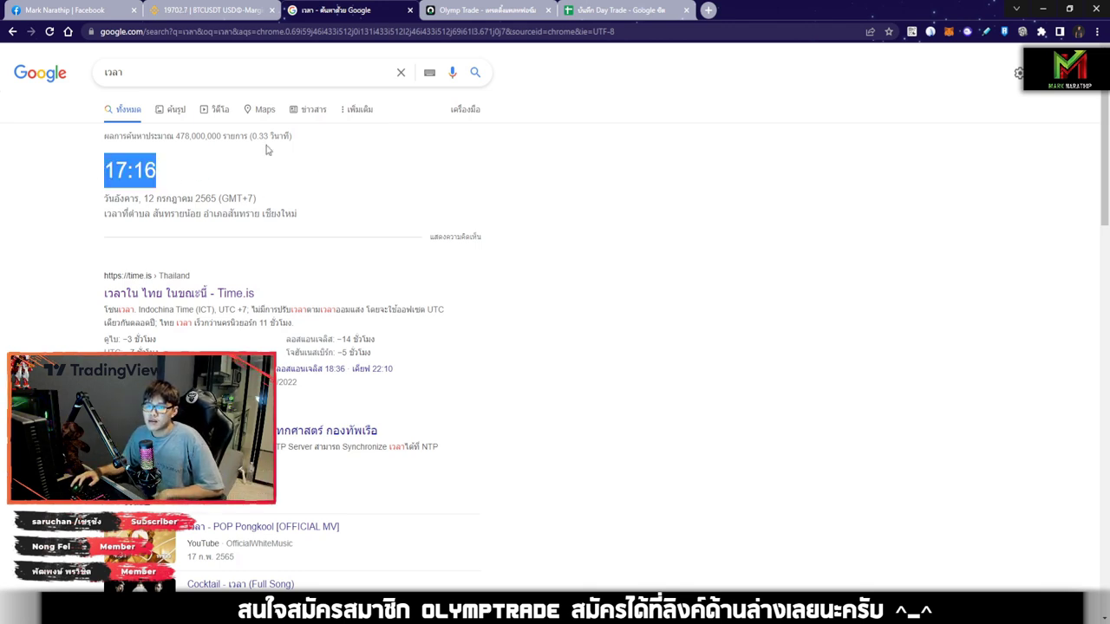
{"action": "left_click", "coordinate": [585, 181]}
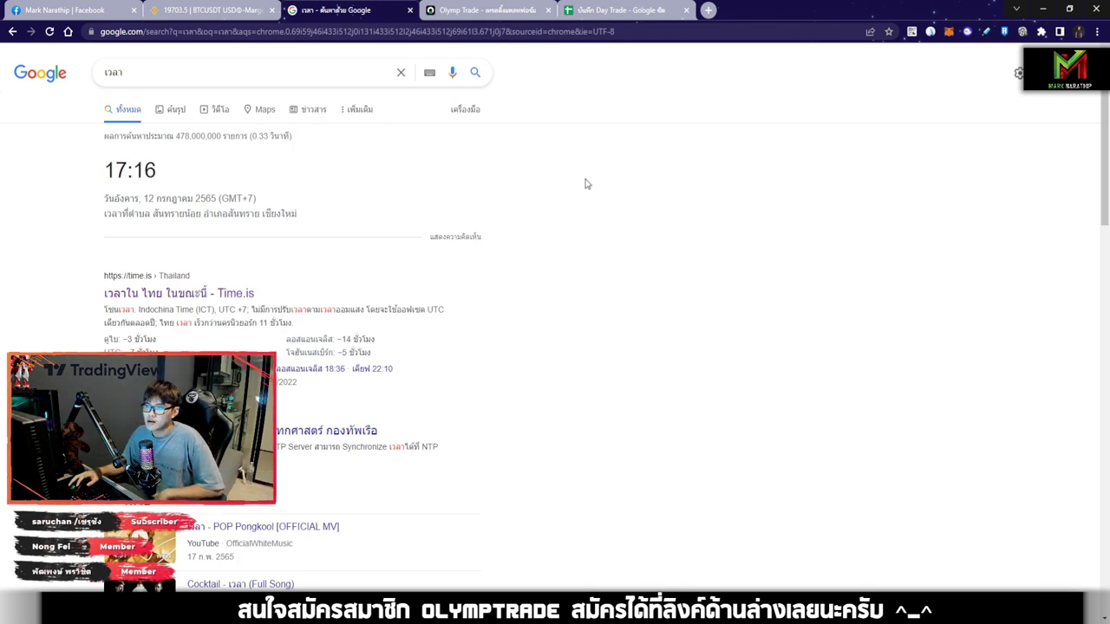
Switch to the Day Trade log in Google Sheets and review the stakes for trades 1 and 2
{"action": "left_click", "coordinate": [671, 17]}
{"action": "left_click_drag", "start_coordinate": [619, 253], "coordinate": [685, 253]}
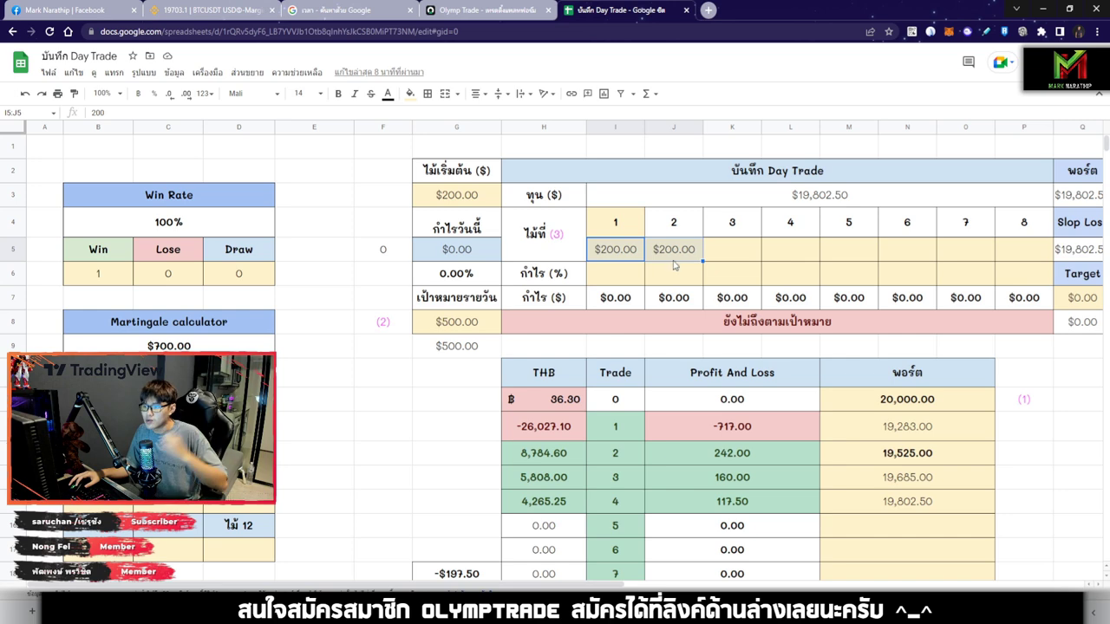
{"action": "left_click", "coordinate": [626, 258]}
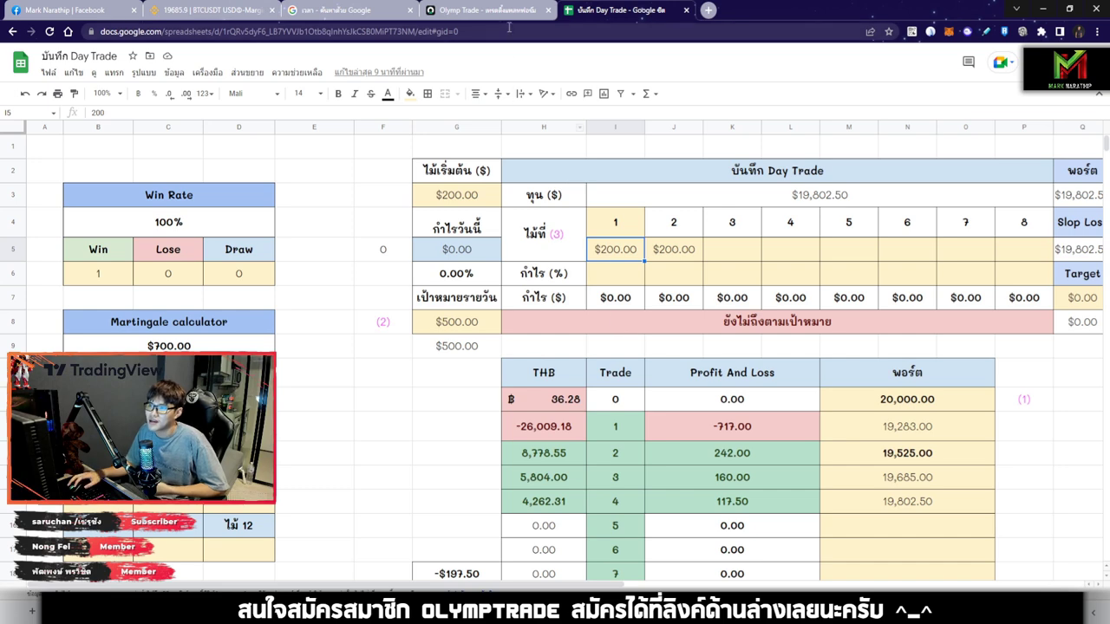
Switch to Olymp Trade and examine the GBP/JPY, USD/JPY, AUD/CAD and EUR/USD charts in turn
{"action": "left_click", "coordinate": [485, 9]}
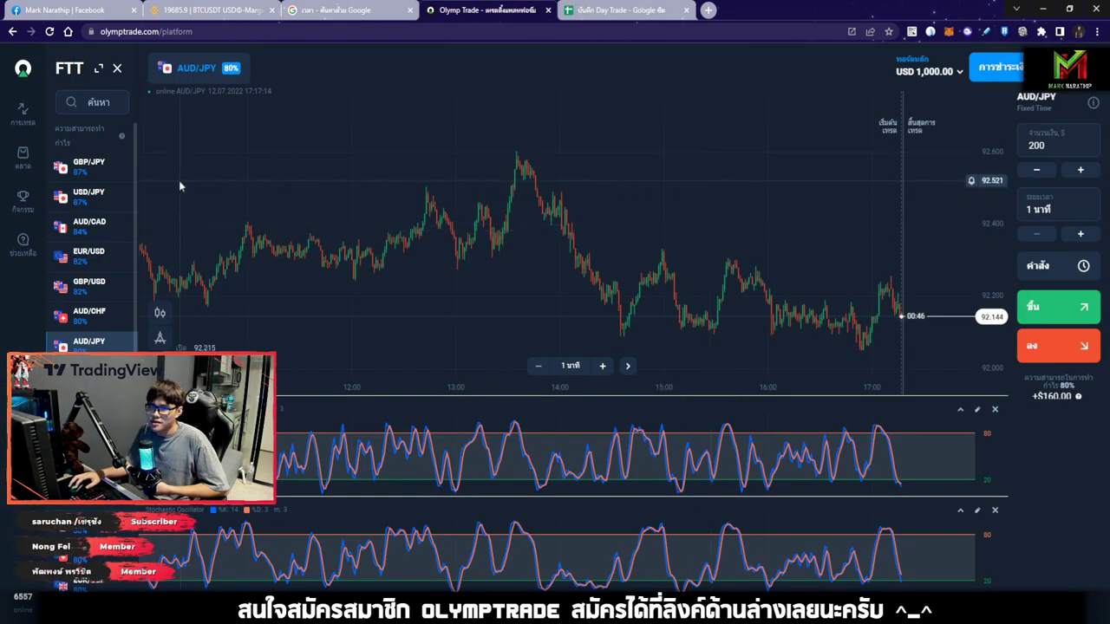
{"action": "left_click", "coordinate": [87, 164]}
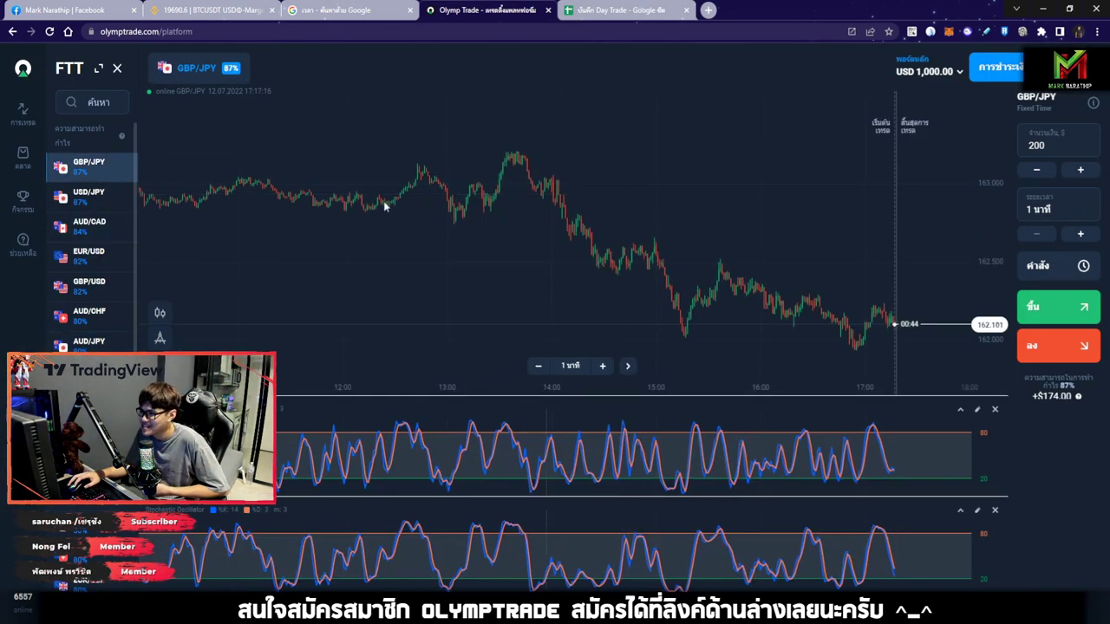
{"action": "left_click", "coordinate": [87, 196]}
{"action": "left_click", "coordinate": [87, 226]}
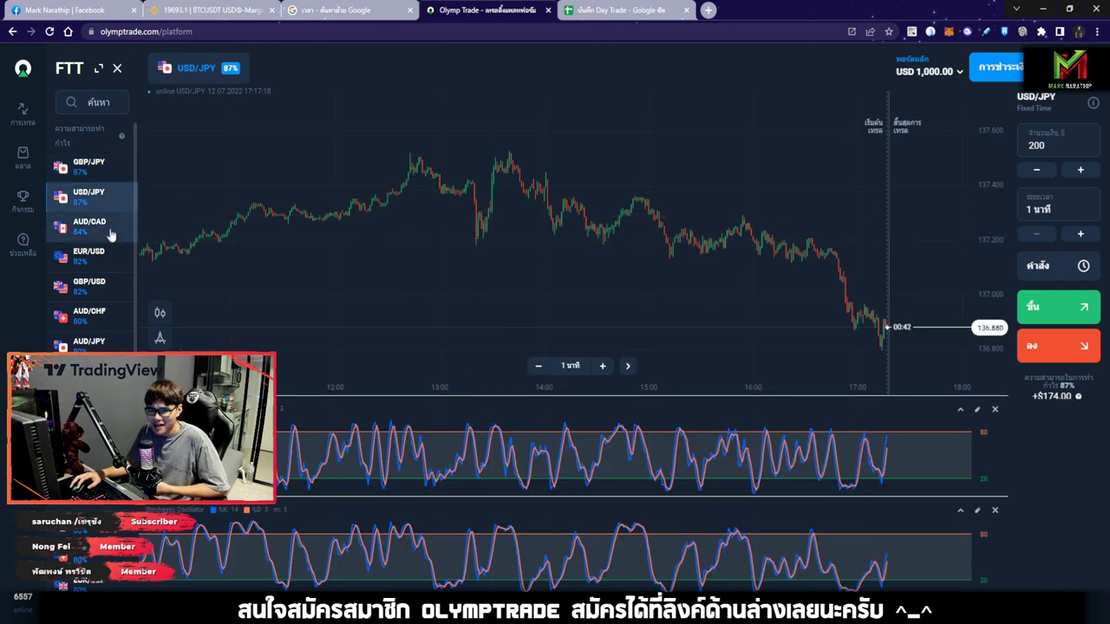
{"action": "left_click_drag", "start_coordinate": [571, 248], "coordinate": [638, 247]}
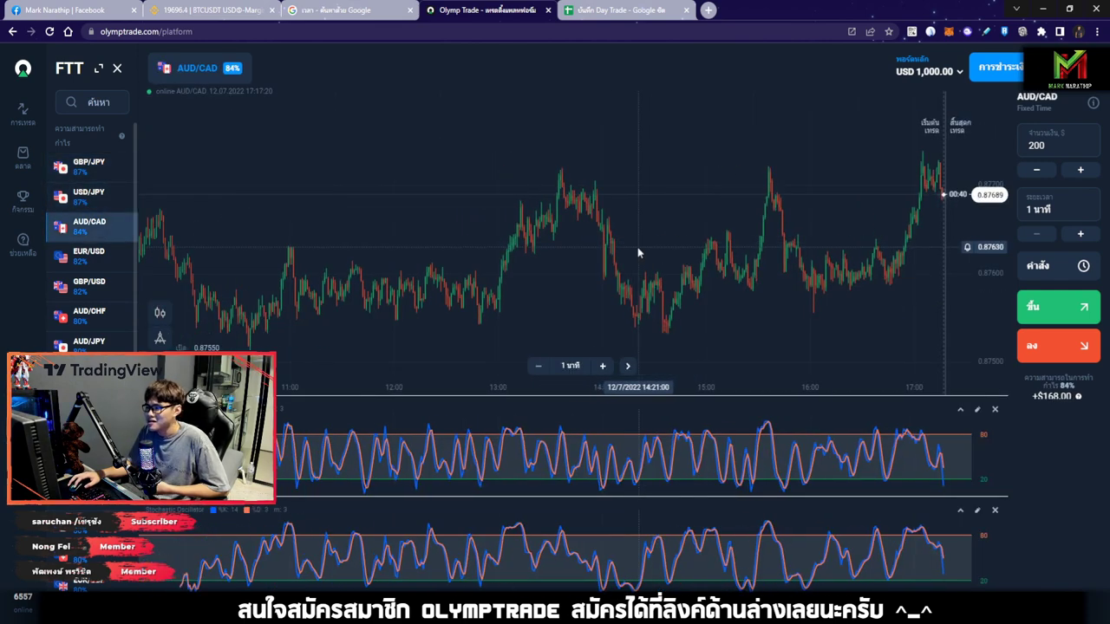
{"action": "left_click", "coordinate": [95, 253]}
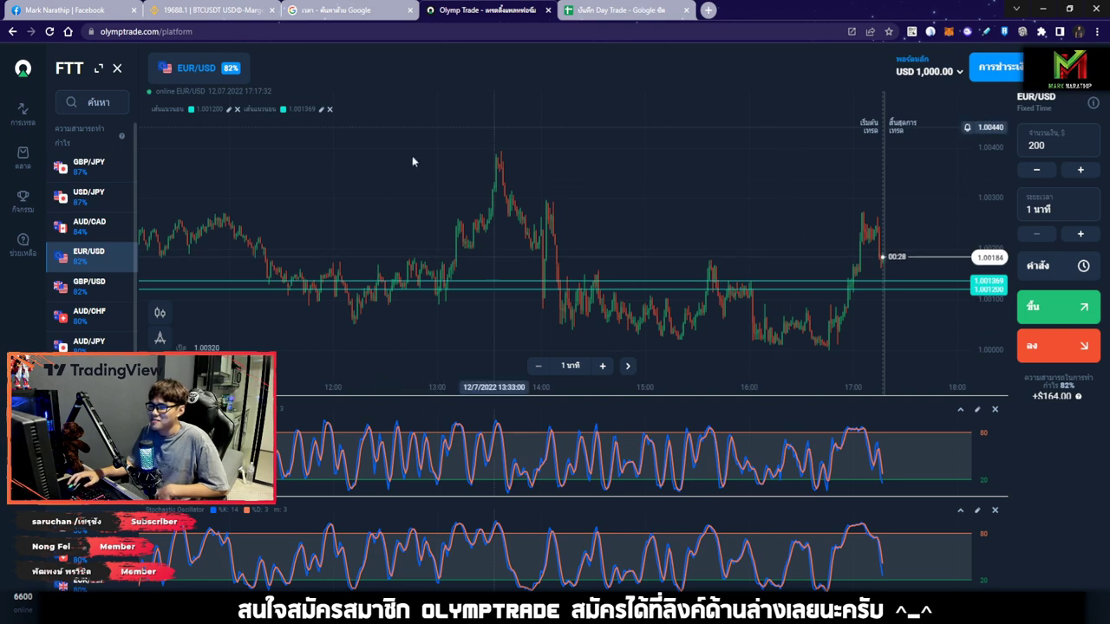
{"action": "left_click_drag", "start_coordinate": [680, 128], "coordinate": [714, 129]}
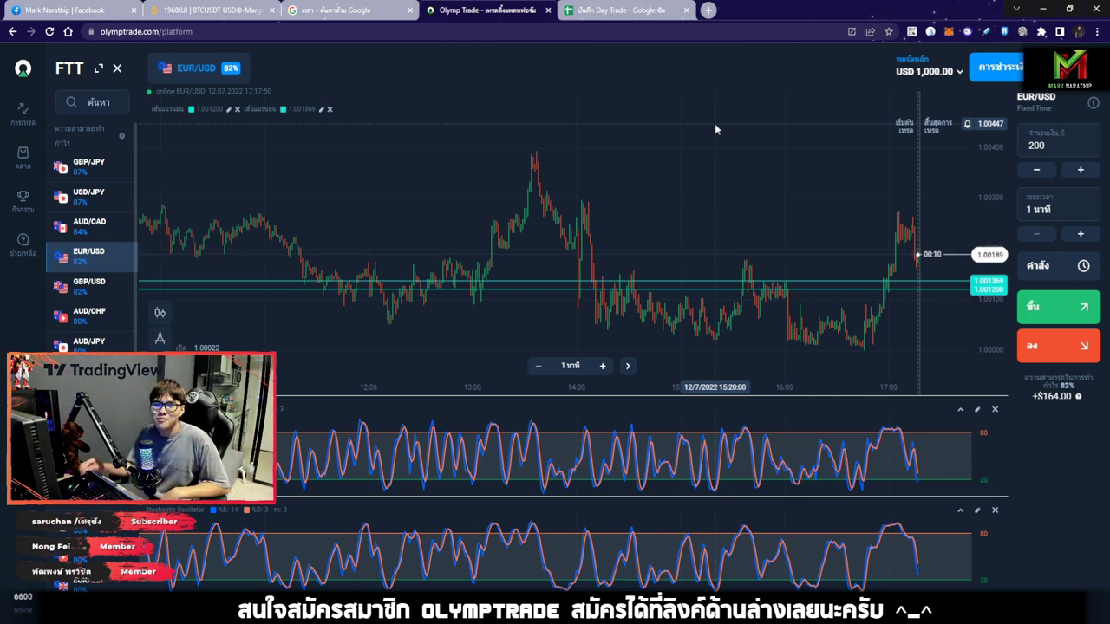
{"action": "scroll", "coordinate": [726, 131], "scroll_direction": "right", "scroll_amount": 3}
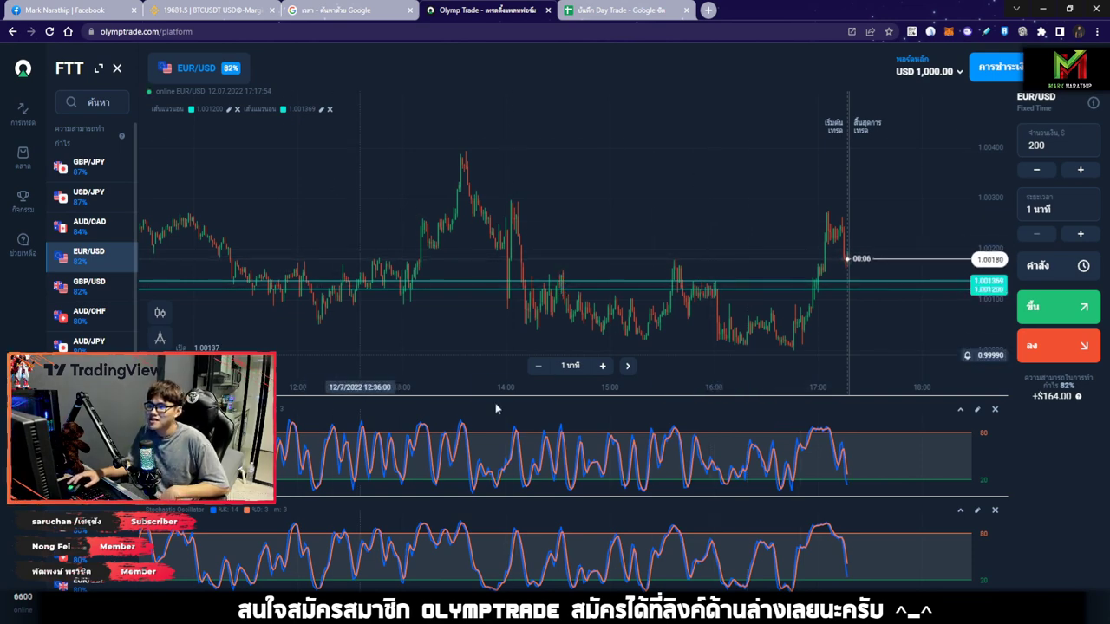
Return to the Day Trade log in Google Sheets and review the Profit And Loss entries for trades 1 to 4
{"action": "left_click", "coordinate": [623, 9]}
{"action": "left_click", "coordinate": [615, 279]}
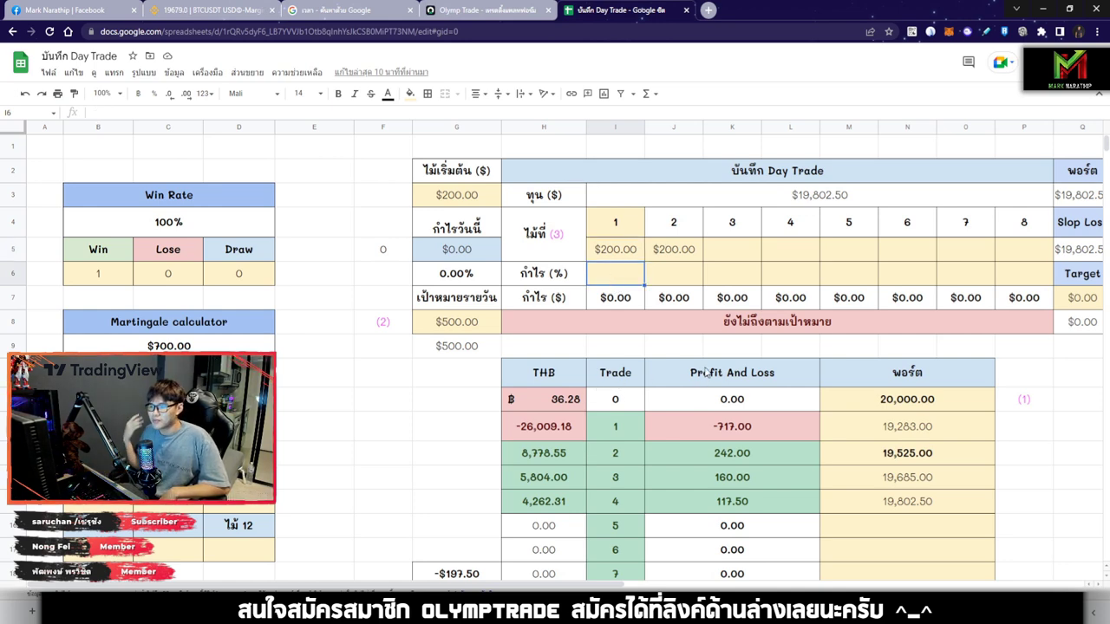
{"action": "left_click", "coordinate": [674, 269]}
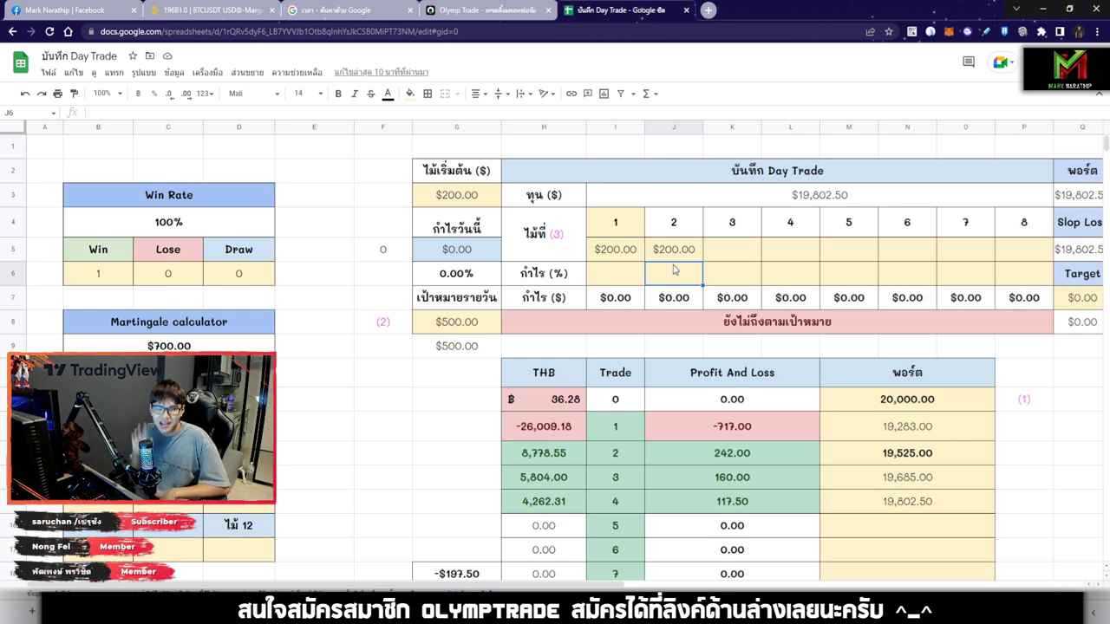
{"action": "scroll", "coordinate": [746, 251], "scroll_direction": "down", "scroll_amount": 3}
{"action": "scroll", "coordinate": [784, 236], "scroll_direction": "down", "scroll_amount": 1}
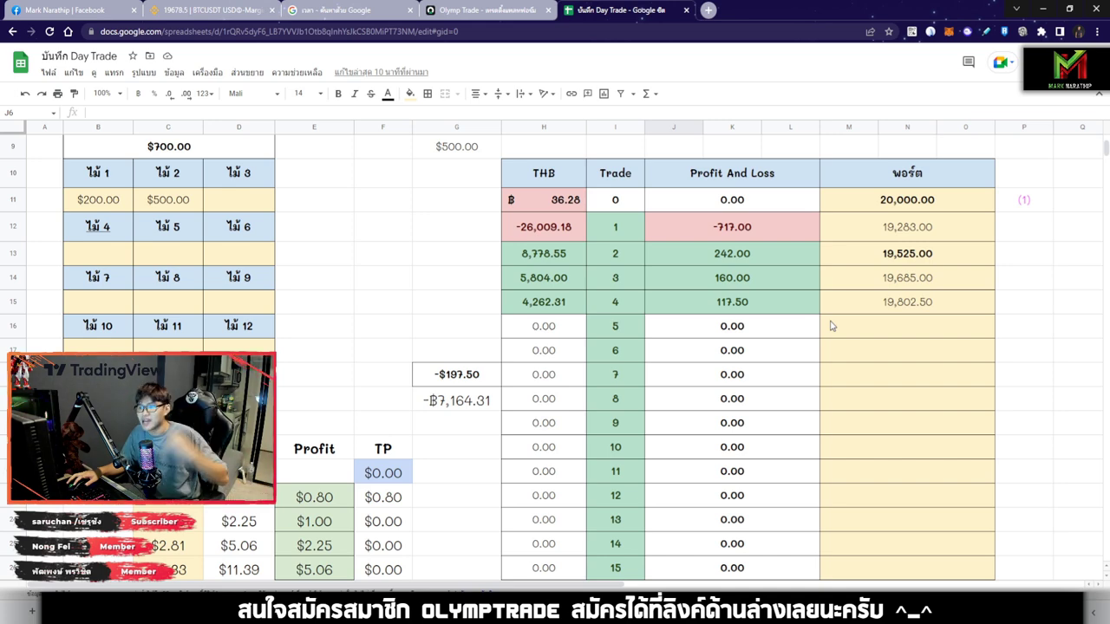
{"action": "left_click", "coordinate": [754, 236]}
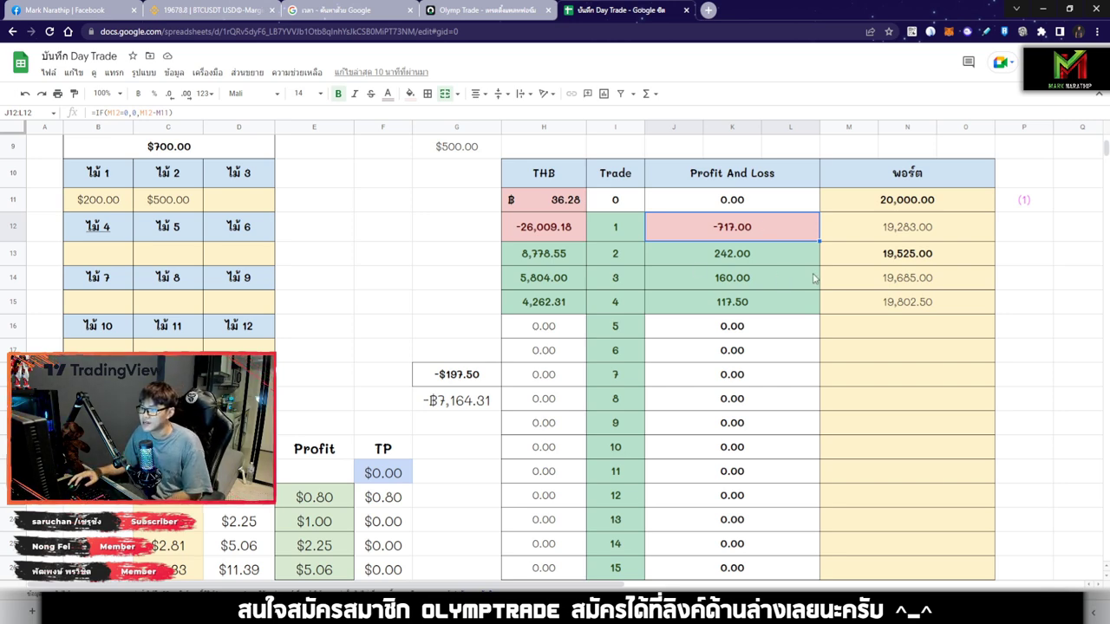
{"action": "left_click_drag", "start_coordinate": [727, 260], "coordinate": [759, 302]}
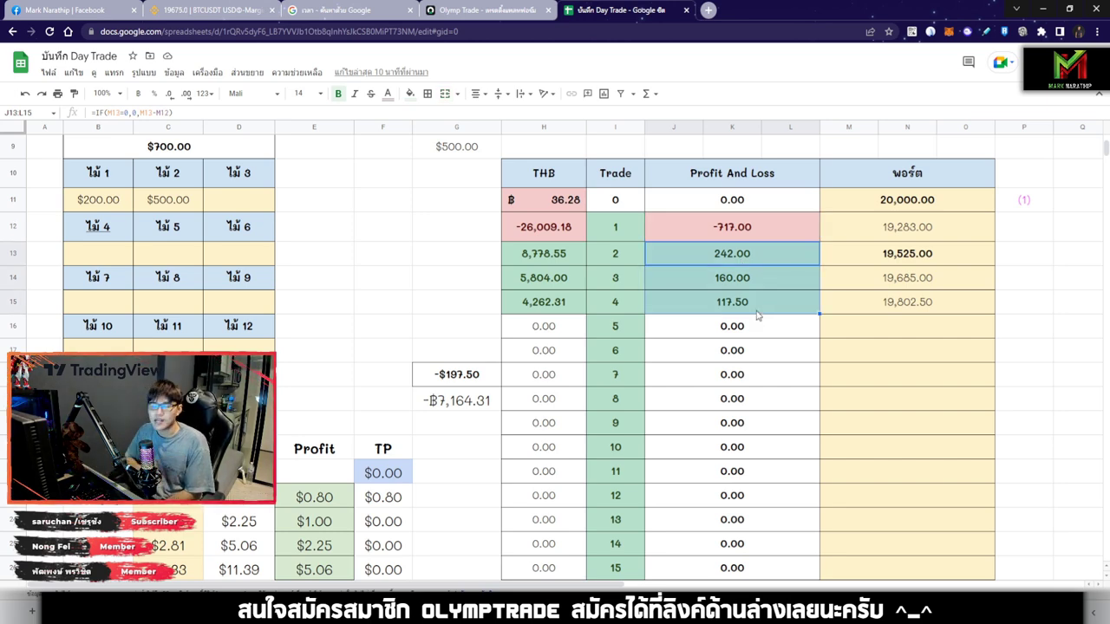
{"action": "scroll", "coordinate": [761, 323], "scroll_direction": "down", "scroll_amount": 1}
{"action": "scroll", "coordinate": [761, 323], "scroll_direction": "up", "scroll_amount": 1}
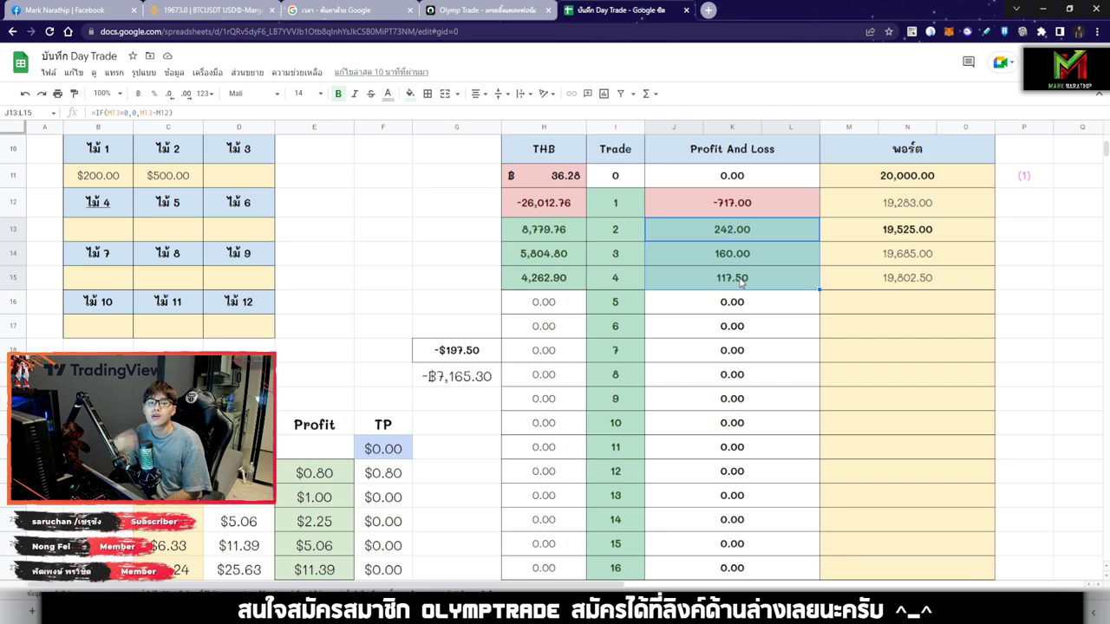
{"action": "left_click", "coordinate": [741, 208]}
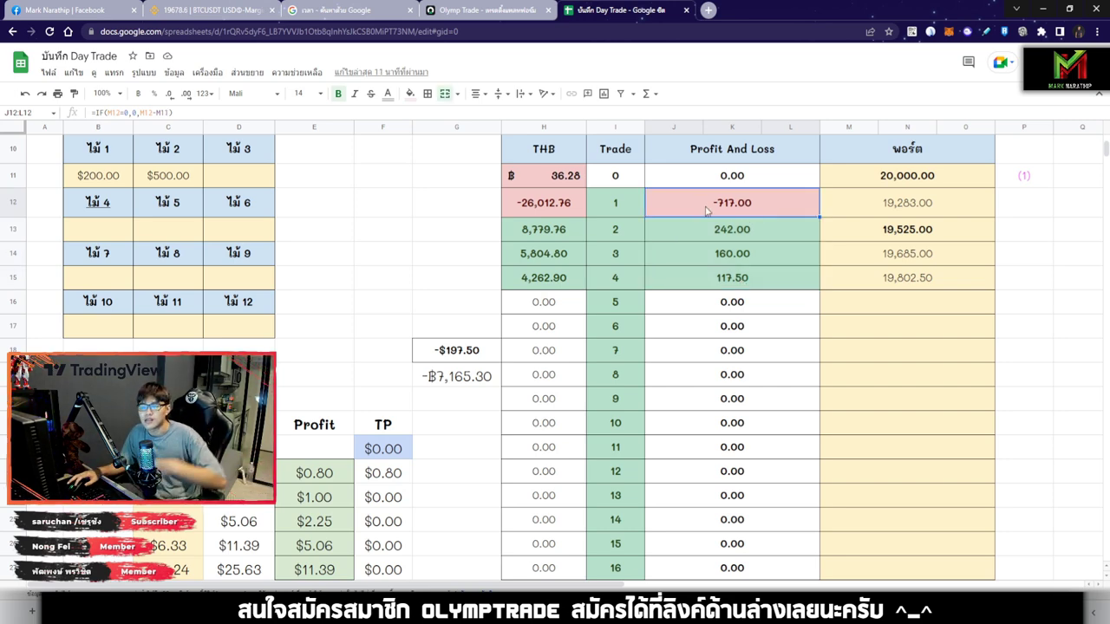
Inspect the overall profit total in cell G18 and the empty portfolio entry for trade 5
{"action": "scroll", "coordinate": [702, 218], "scroll_direction": "down", "scroll_amount": 3}
{"action": "left_click", "coordinate": [456, 264]}
{"action": "scroll", "coordinate": [455, 251], "scroll_direction": "down", "scroll_amount": 2}
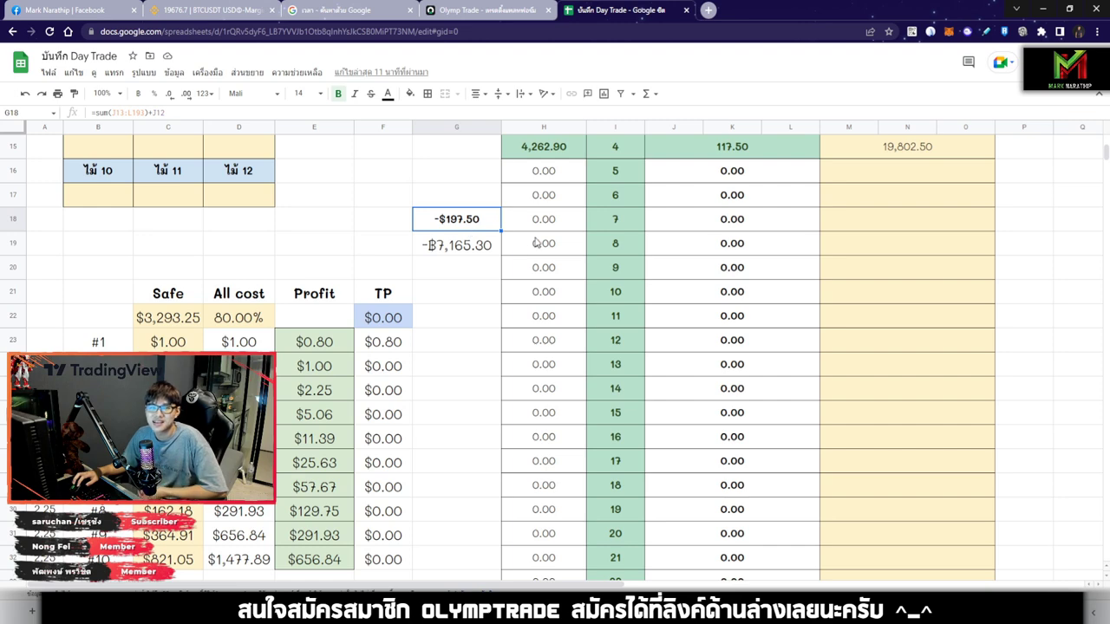
{"action": "scroll", "coordinate": [733, 343], "scroll_direction": "up", "scroll_amount": 4}
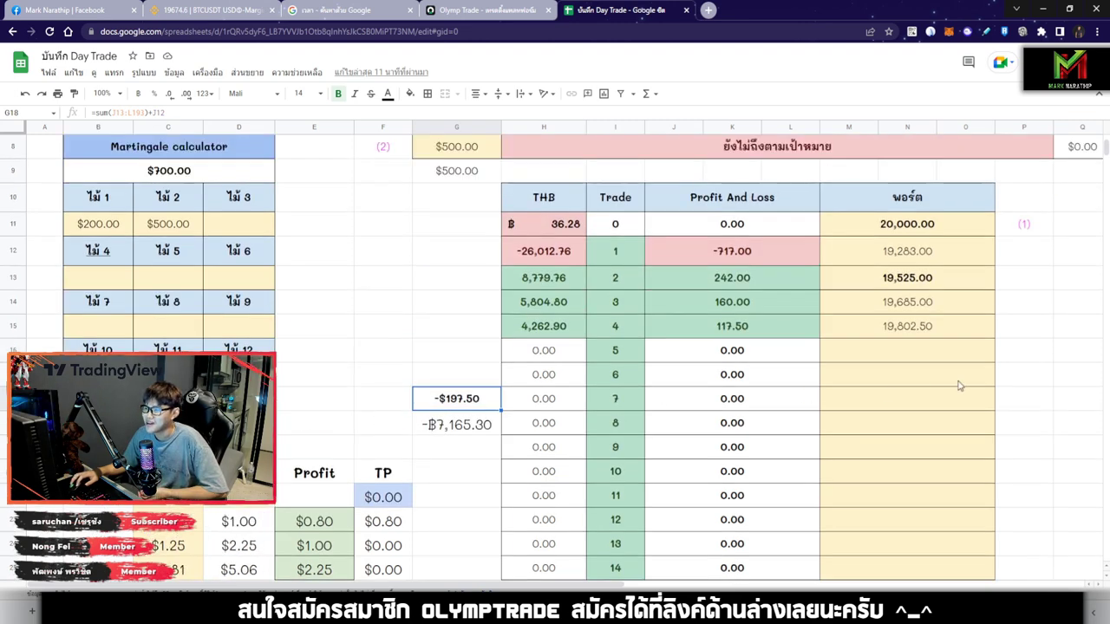
{"action": "left_click", "coordinate": [909, 356]}
{"action": "scroll", "coordinate": [901, 357], "scroll_direction": "up", "scroll_amount": 4}
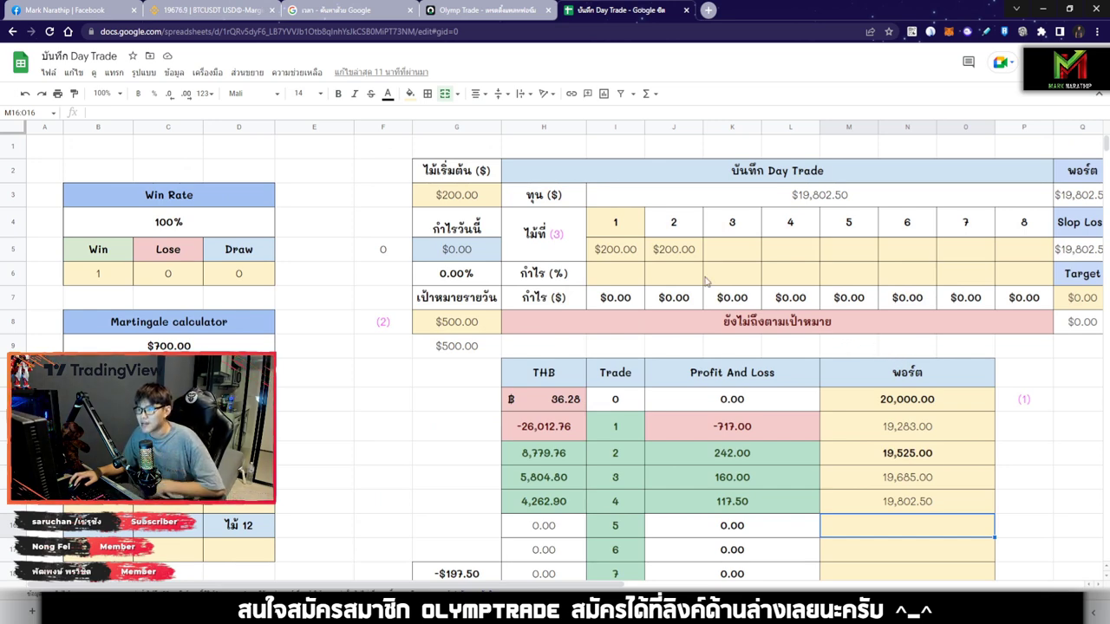
Recheck the date in the Google search and return to the percentage profit cell of trade 1 in the log
{"action": "left_click", "coordinate": [362, 10]}
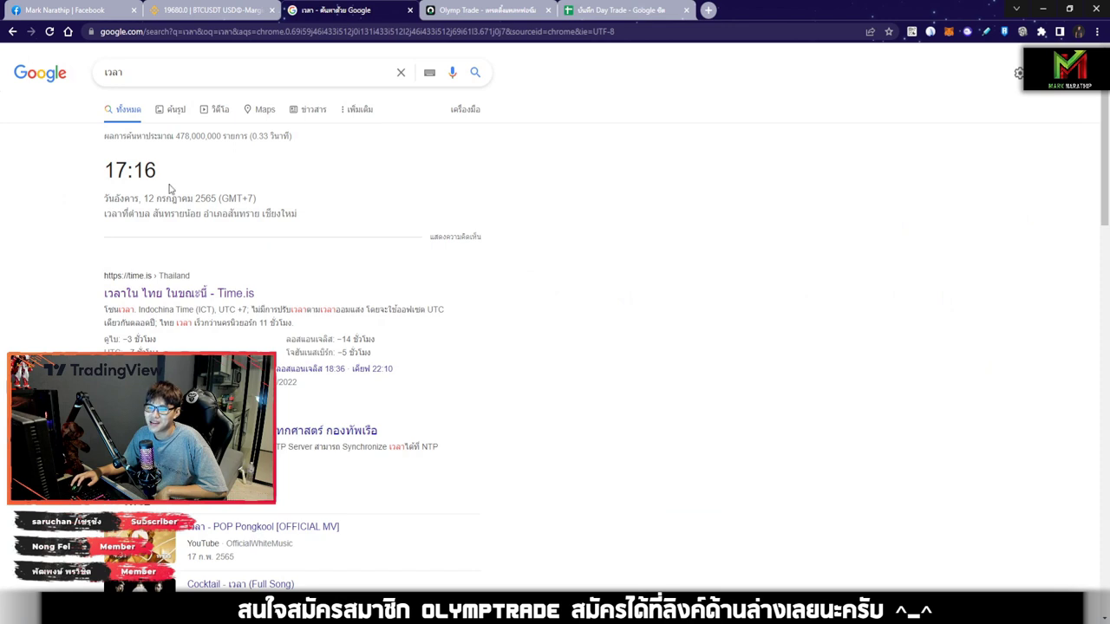
{"action": "left_click_drag", "start_coordinate": [145, 199], "coordinate": [189, 198]}
{"action": "left_click", "coordinate": [301, 218]}
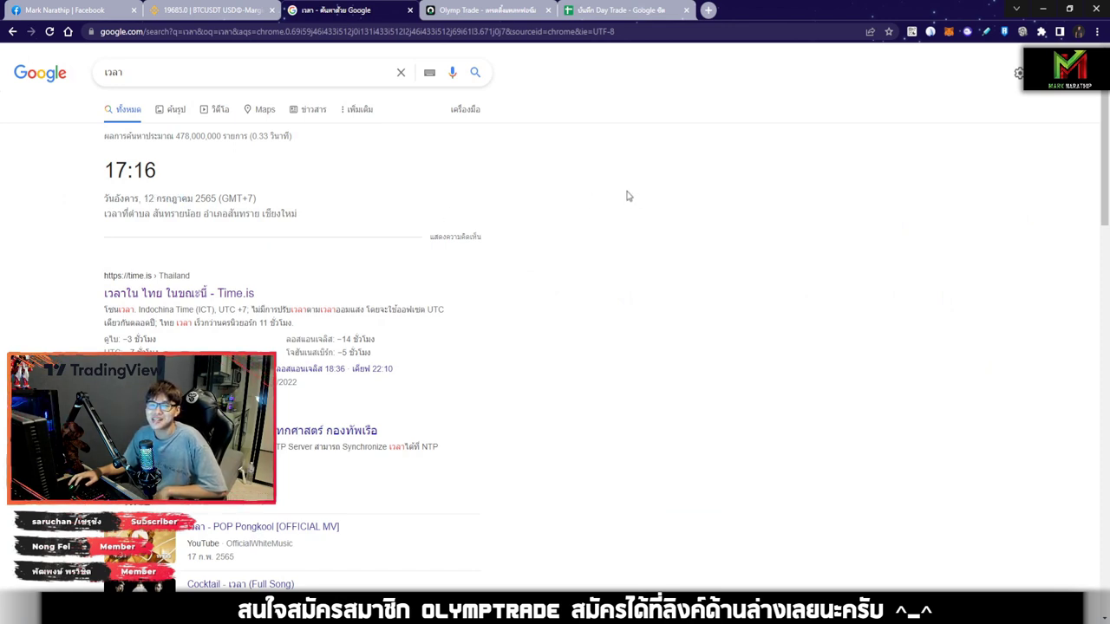
{"action": "left_click", "coordinate": [486, 9]}
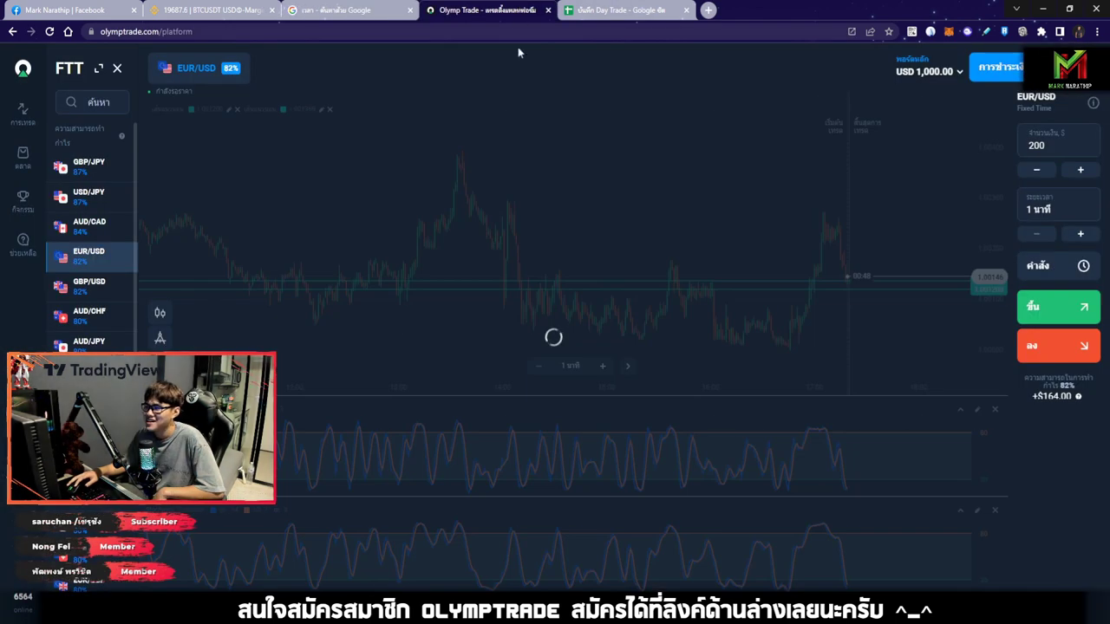
{"action": "key", "text": "ctrl+Tab"}
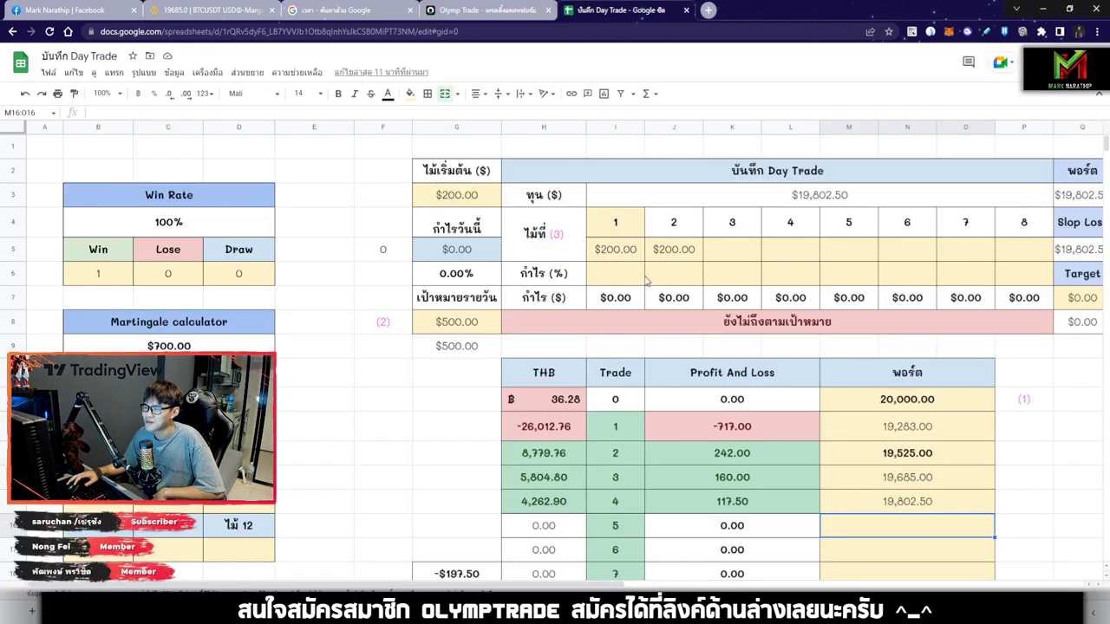
{"action": "left_click", "coordinate": [643, 276]}
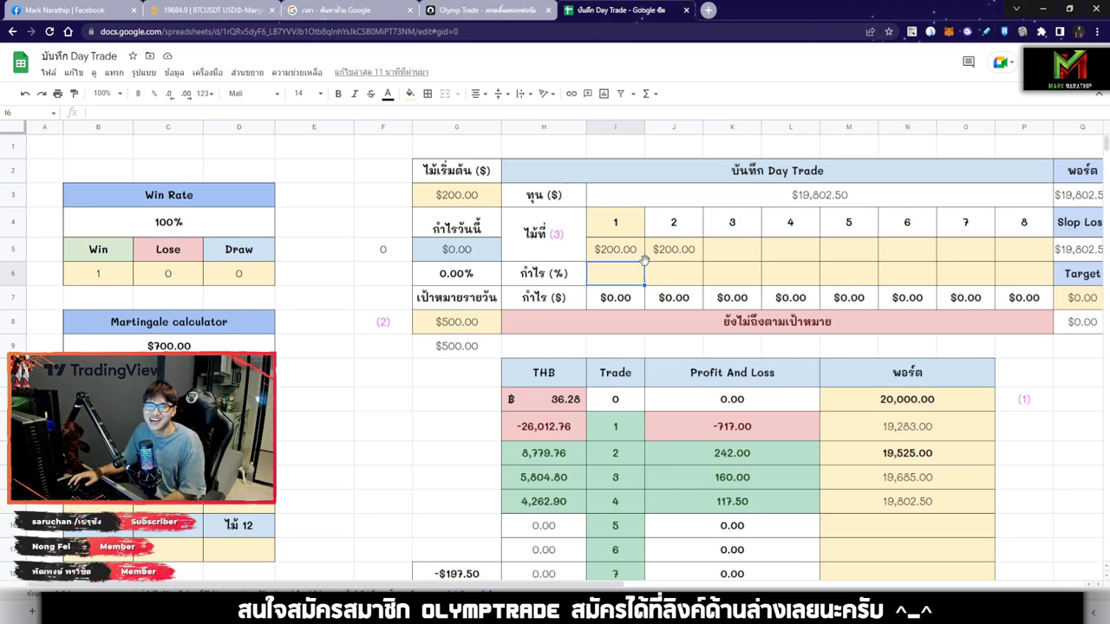
Switch to Olymp Trade, examine the GBP/AUD candles and place a $200 one-minute down trade
{"action": "key", "text": "ctrl+shift+Tab"}
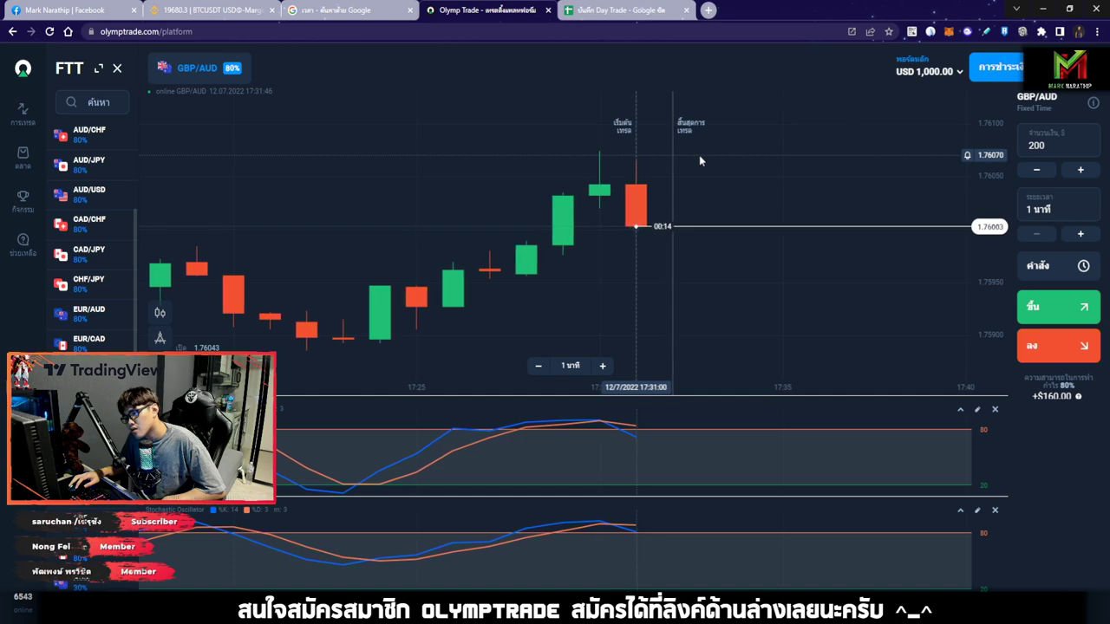
{"action": "scroll", "coordinate": [701, 160], "scroll_direction": "down", "scroll_amount": 2}
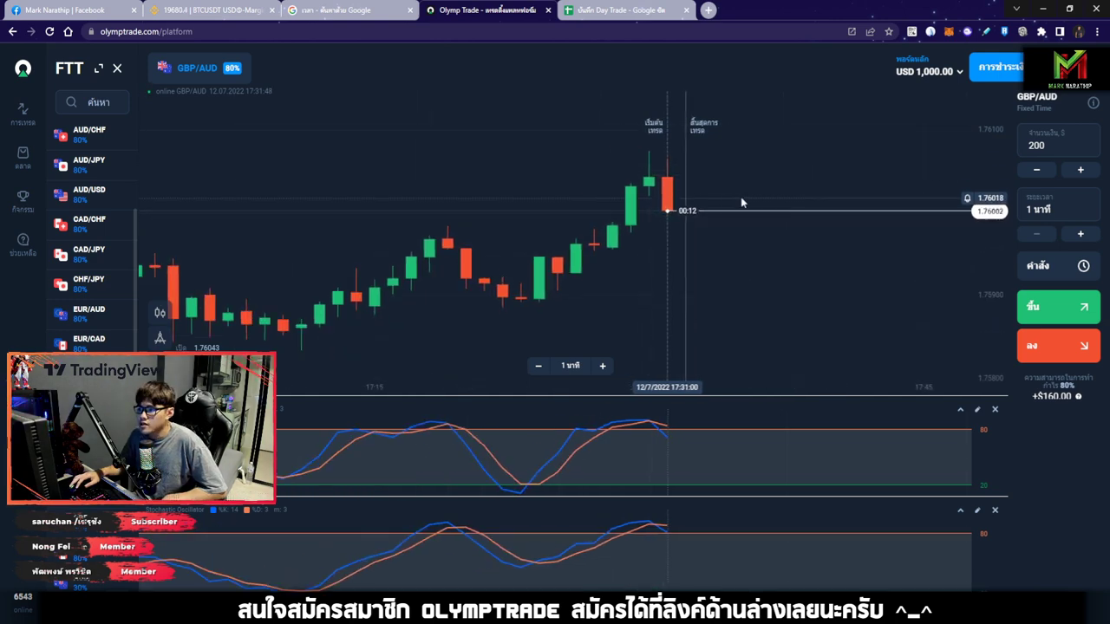
{"action": "scroll", "coordinate": [694, 191], "scroll_direction": "down", "scroll_amount": 3}
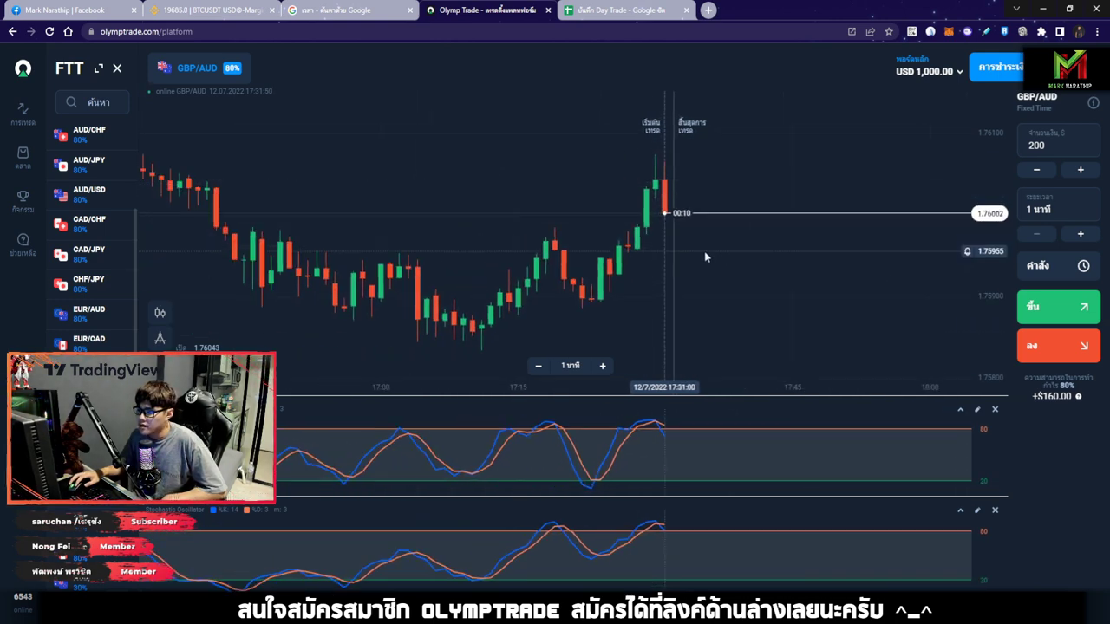
{"action": "scroll", "coordinate": [706, 252], "scroll_direction": "up", "scroll_amount": 3}
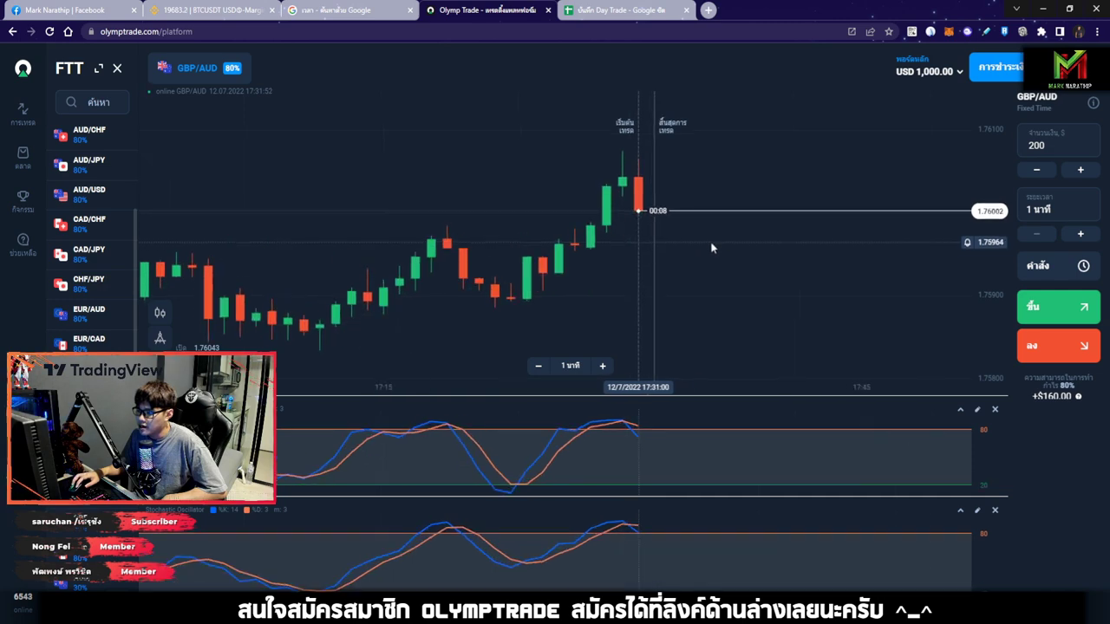
{"action": "scroll", "coordinate": [709, 245], "scroll_direction": "up", "scroll_amount": 2}
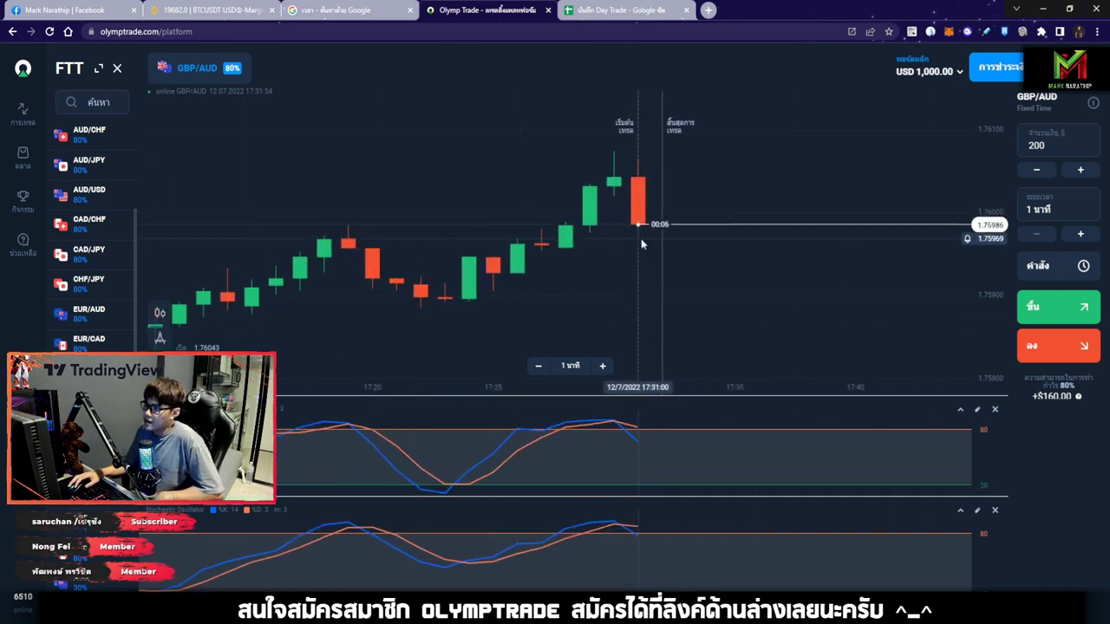
{"action": "left_click", "coordinate": [1052, 348]}
{"action": "scroll", "coordinate": [745, 312], "scroll_direction": "down", "scroll_amount": 1}
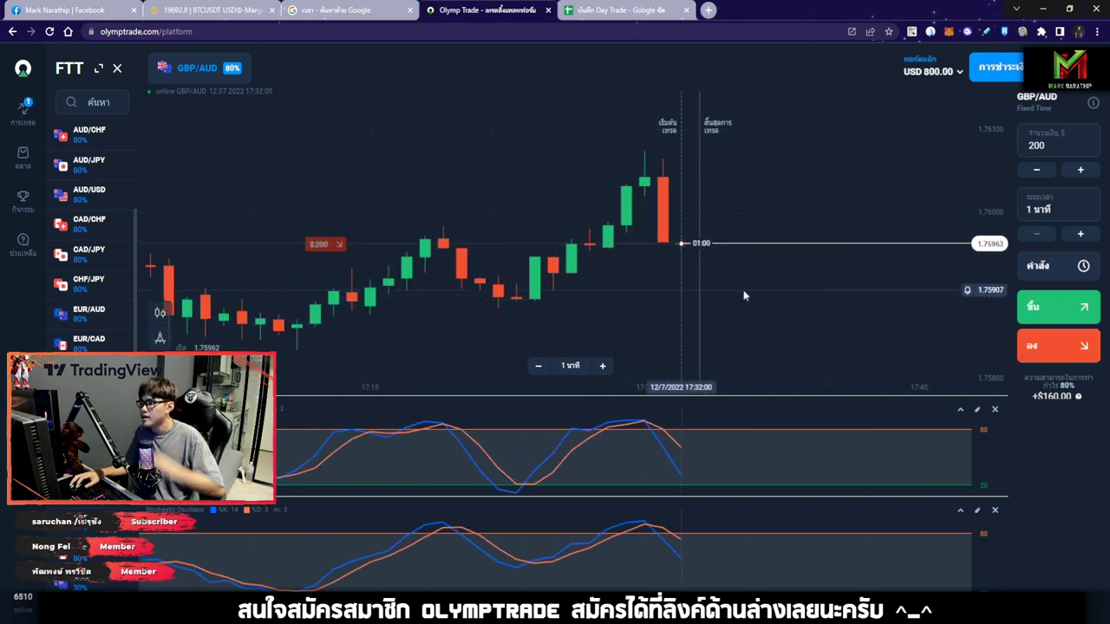
{"action": "scroll", "coordinate": [746, 290], "scroll_direction": "down", "scroll_amount": 1}
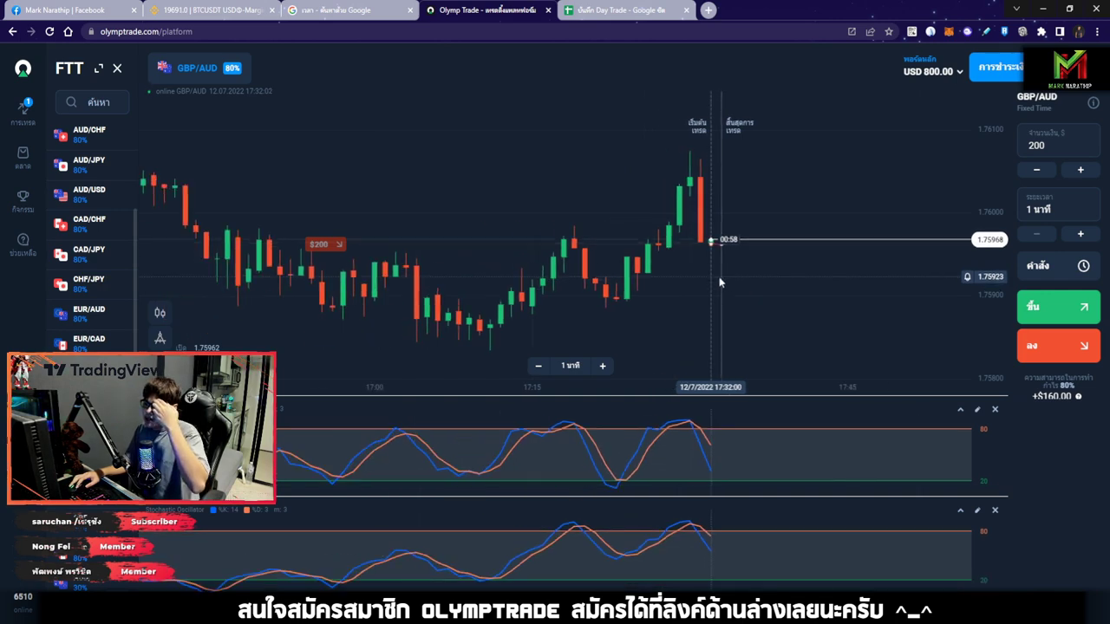
Draw a long white arrow along the falling highs of the GBP/AUD downtrend across the whole chart
{"action": "scroll", "coordinate": [753, 272], "scroll_direction": "down", "scroll_amount": 2}
{"action": "scroll", "coordinate": [751, 271], "scroll_direction": "down", "scroll_amount": 4}
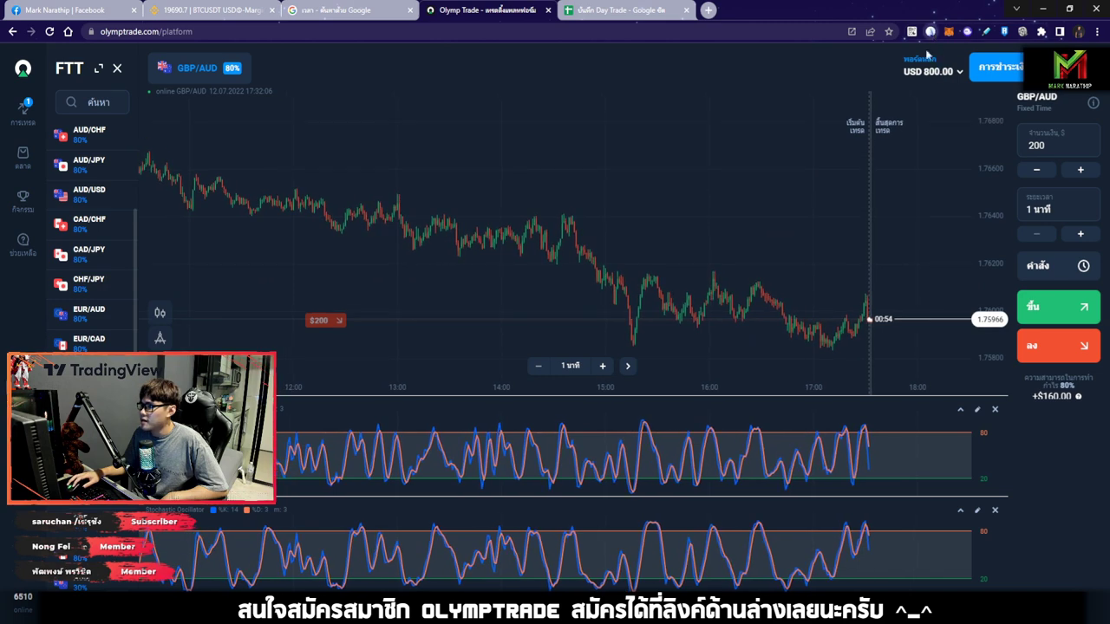
{"action": "left_click", "coordinate": [931, 32]}
{"action": "mouse_move", "coordinate": [124, 132]}
{"action": "left_mouse_down"}
{"action": "mouse_move", "coordinate": [798, 268]}
{"action": "mouse_move", "coordinate": [902, 301]}
{"action": "left_mouse_up"}
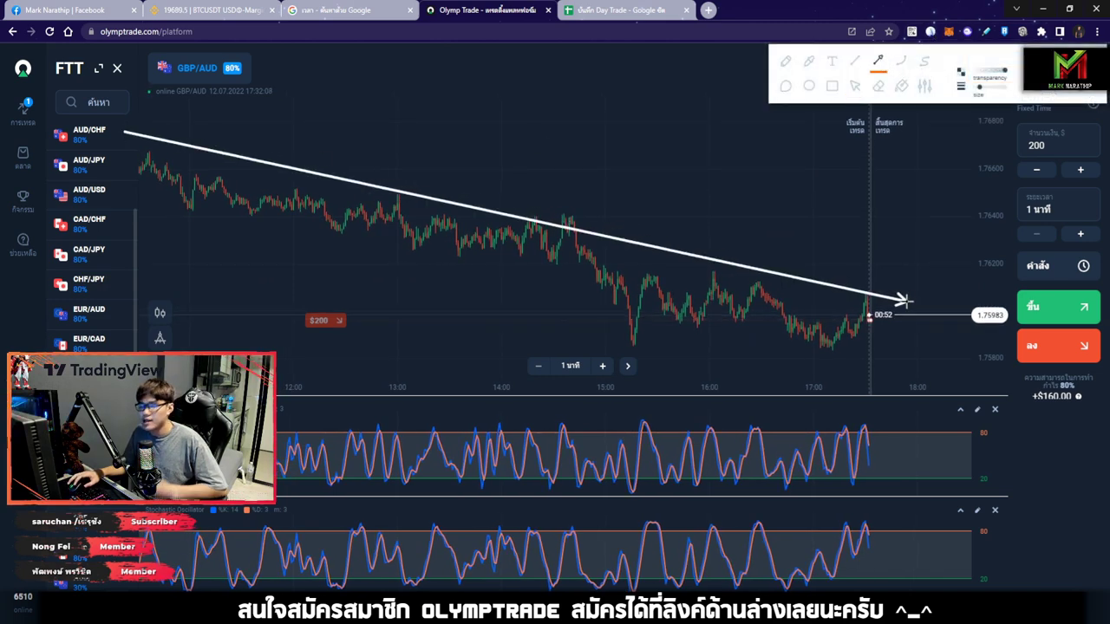
{"action": "left_click", "coordinate": [855, 87]}
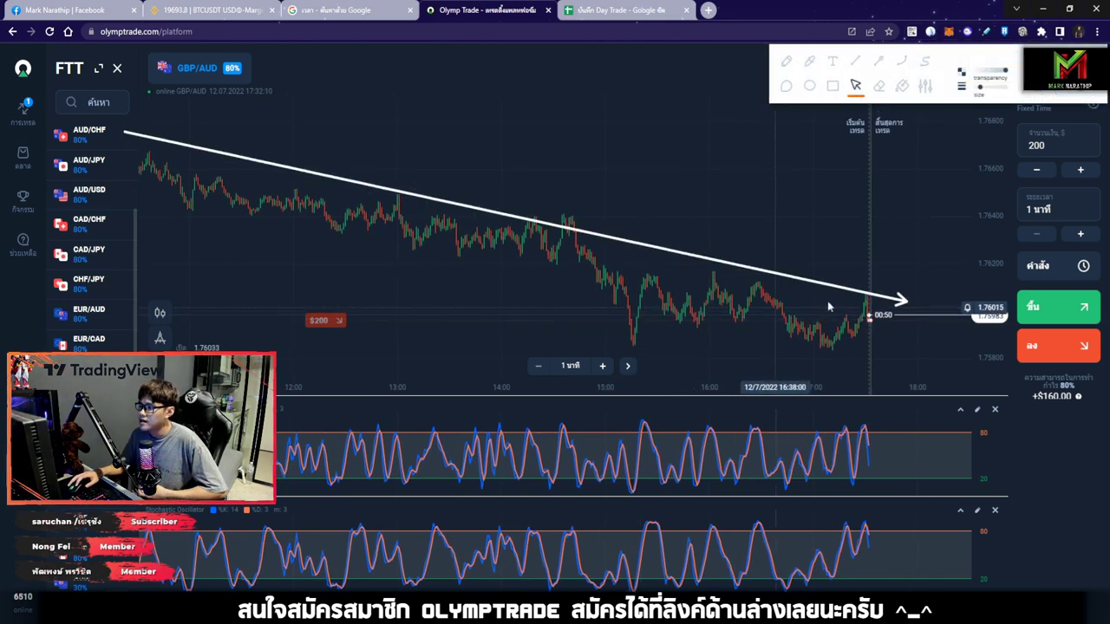
Draw arrows on the recent GBP/AUD candles marking the overall downtrend, the latest rise and the expected fall
{"action": "scroll", "coordinate": [898, 249], "scroll_direction": "up", "scroll_amount": 3}
{"action": "scroll", "coordinate": [767, 234], "scroll_direction": "up", "scroll_amount": 5}
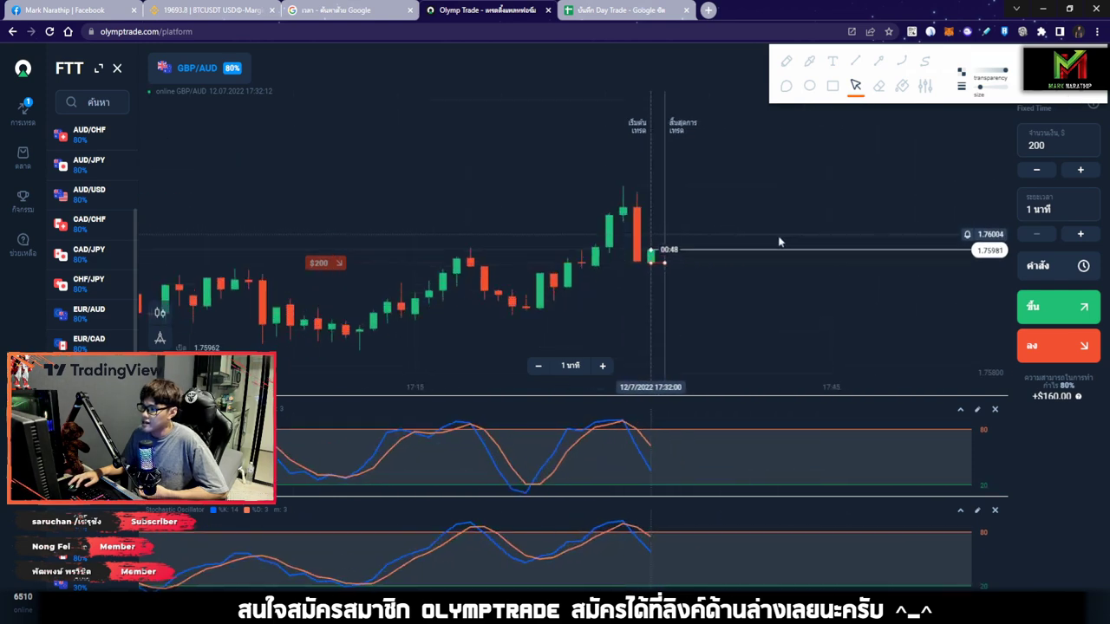
{"action": "left_click", "coordinate": [879, 61]}
{"action": "left_click_drag", "start_coordinate": [564, 113], "coordinate": [839, 245]}
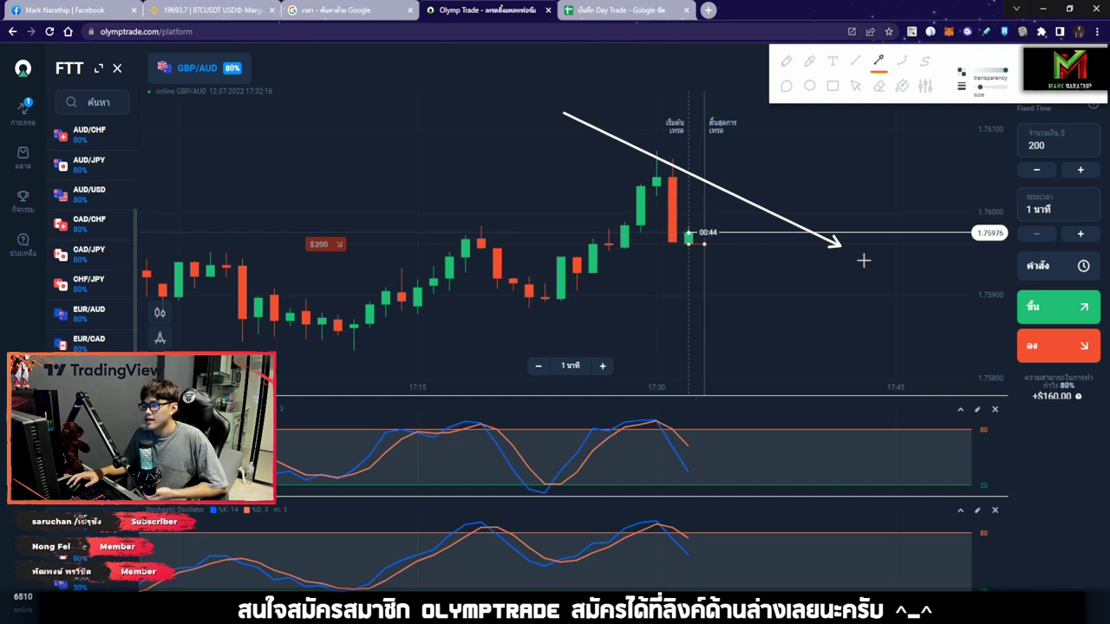
{"action": "left_click_drag", "start_coordinate": [533, 298], "coordinate": [663, 167]}
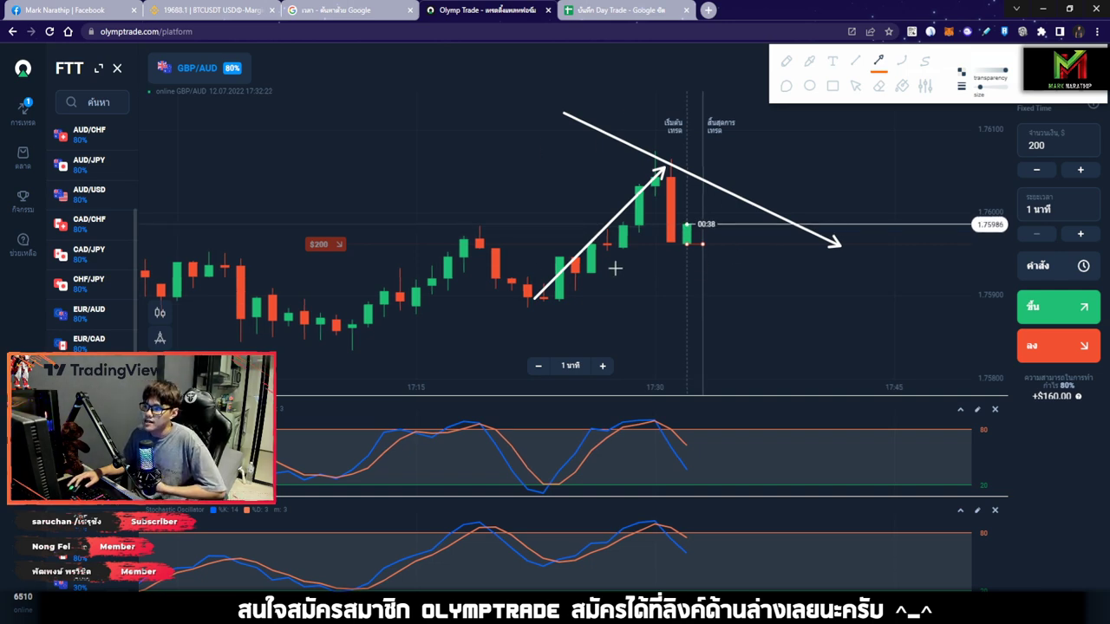
{"action": "left_click_drag", "start_coordinate": [719, 214], "coordinate": [820, 313]}
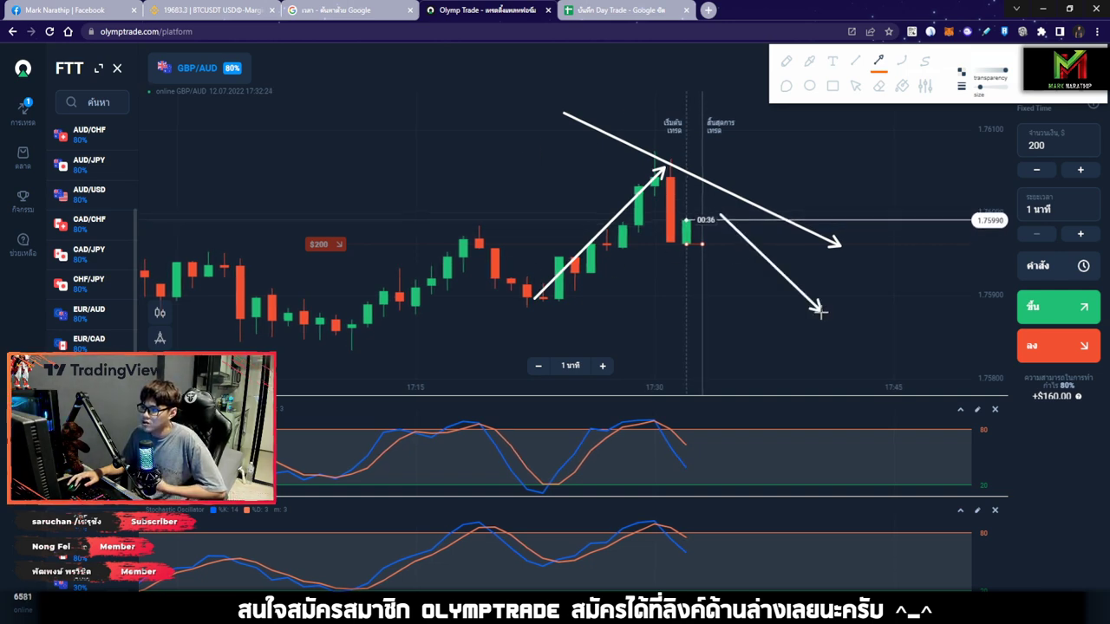
{"action": "left_click_drag", "start_coordinate": [572, 101], "coordinate": [879, 230]}
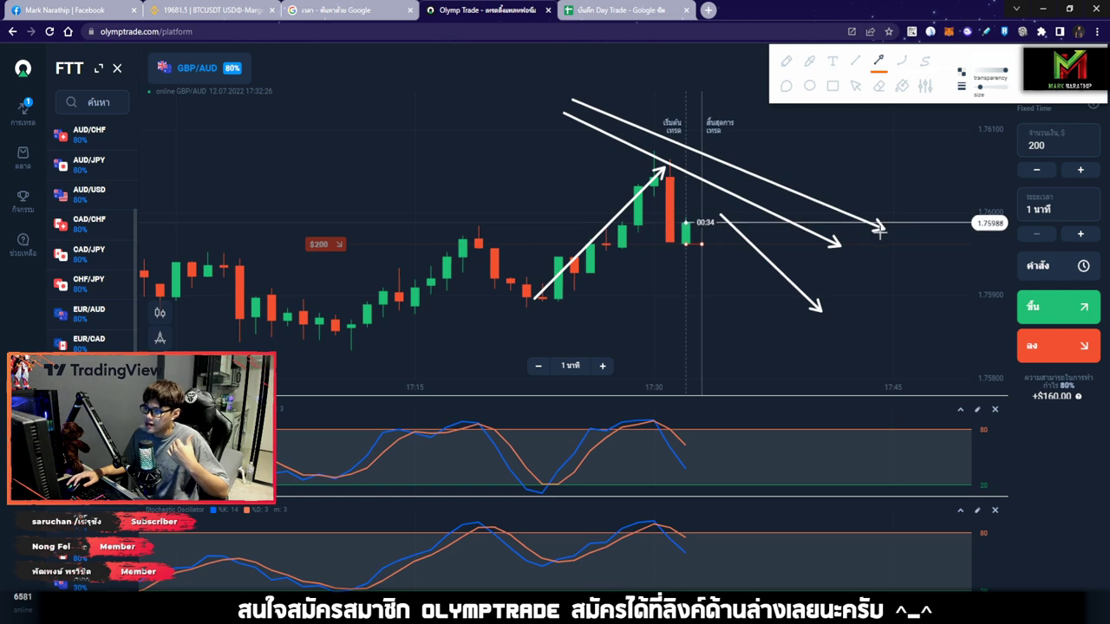
Add another falling arrow below the current price and box the upper Stochastic line crossing near the 80 level
{"action": "left_click", "coordinate": [832, 86]}
{"action": "left_click", "coordinate": [876, 68]}
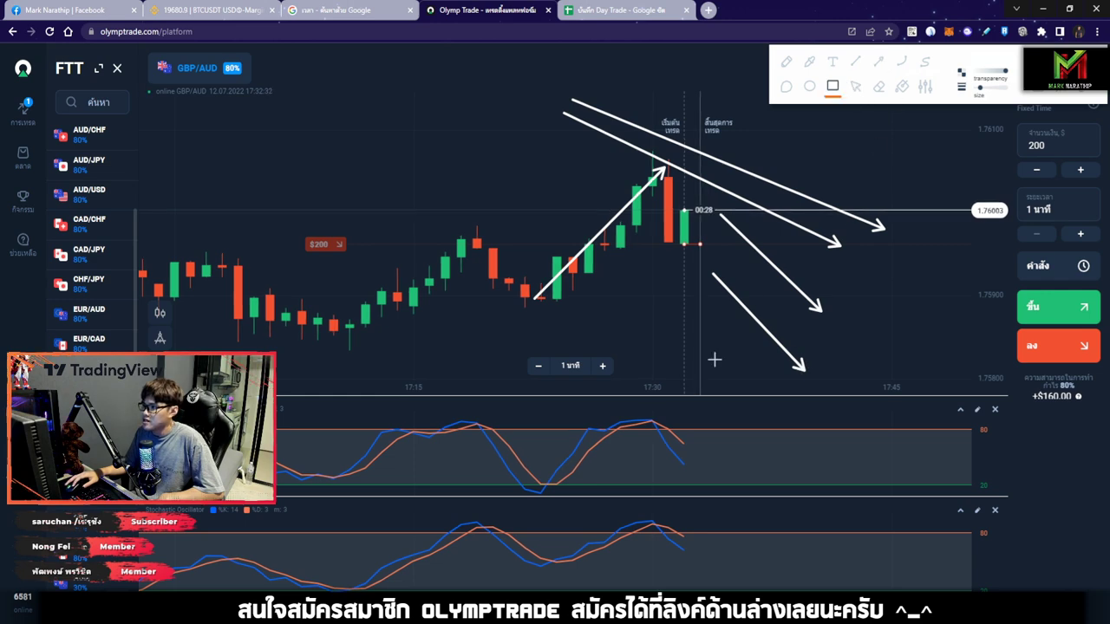
{"action": "left_click_drag", "start_coordinate": [664, 425], "coordinate": [684, 444]}
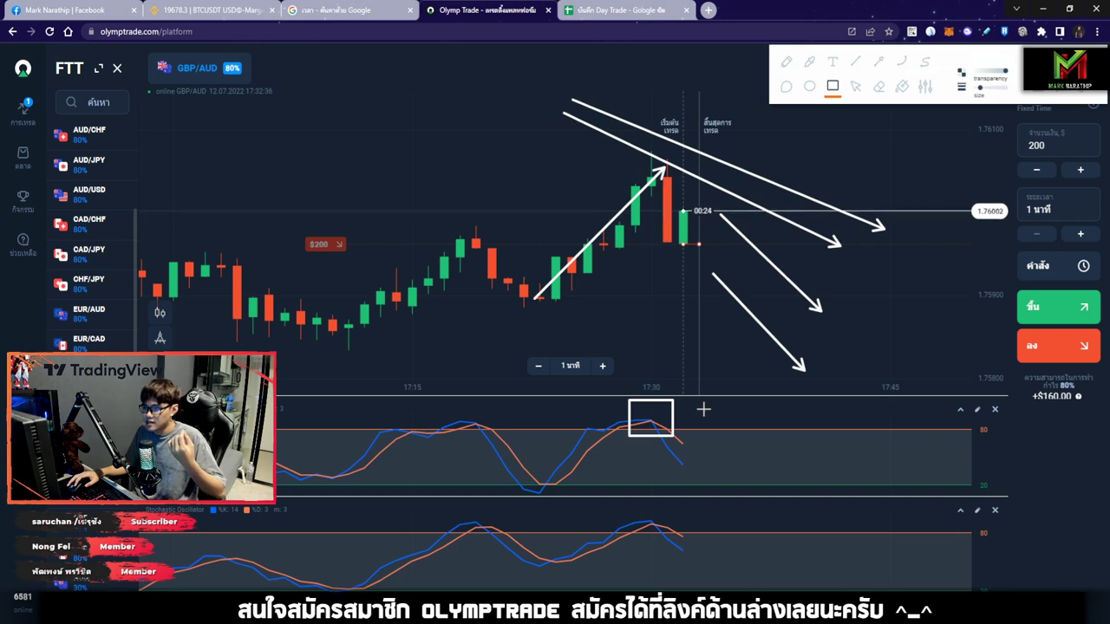
Draw six short parallel downward arrows stacked beside the rising candles on the GBP/AUD chart
{"action": "left_click", "coordinate": [878, 61]}
{"action": "left_click_drag", "start_coordinate": [524, 110], "coordinate": [620, 155]}
{"action": "left_click_drag", "start_coordinate": [473, 119], "coordinate": [581, 163]}
{"action": "left_click_drag", "start_coordinate": [451, 143], "coordinate": [563, 191]}
{"action": "left_click_drag", "start_coordinate": [440, 171], "coordinate": [535, 212]}
{"action": "left_click_drag", "start_coordinate": [421, 203], "coordinate": [523, 250]}
{"action": "left_click_drag", "start_coordinate": [403, 236], "coordinate": [494, 277]}
Clear all drawings from the GBP/AUD chart, close the drawing tools and watch the candles until the $200 trade expires
{"action": "left_click", "coordinate": [858, 89]}
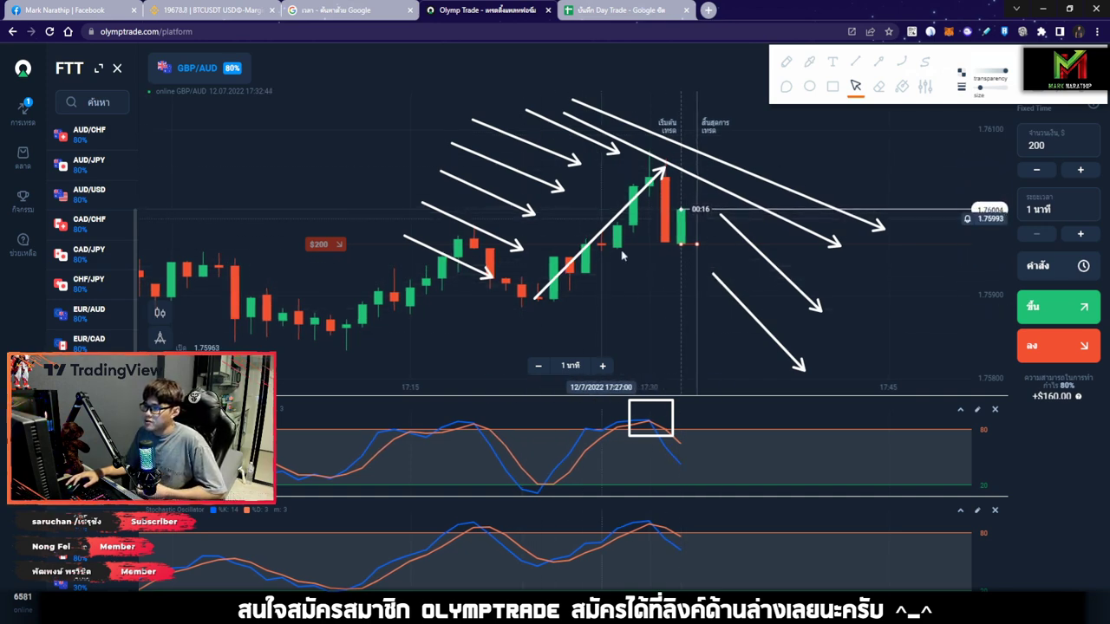
{"action": "key", "text": "Delete"}
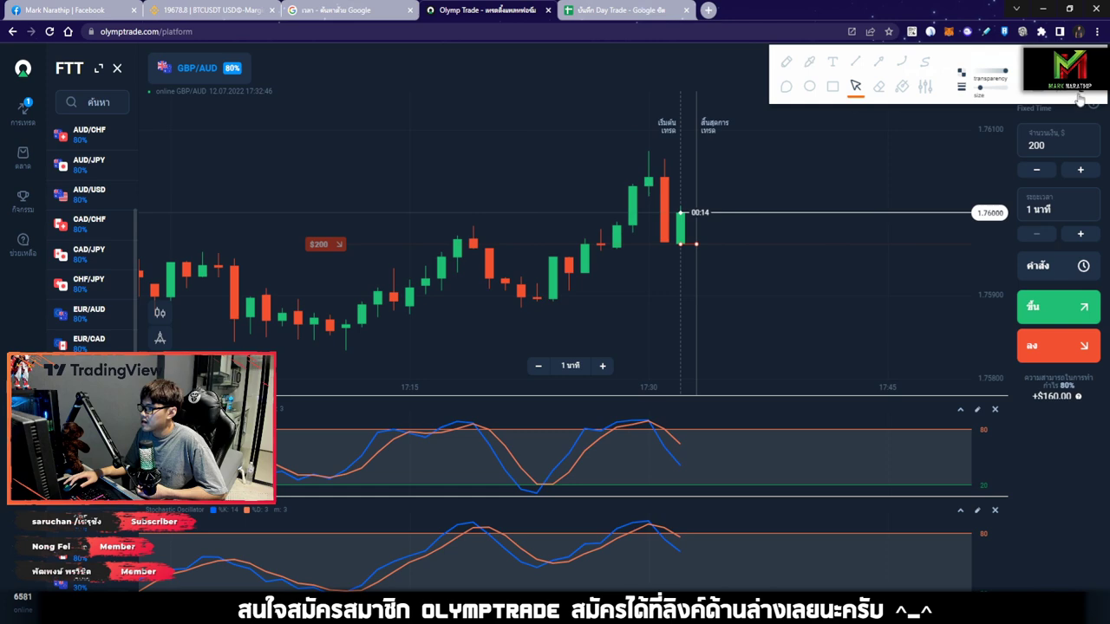
{"action": "scroll", "coordinate": [689, 310], "scroll_direction": "up", "scroll_amount": 2}
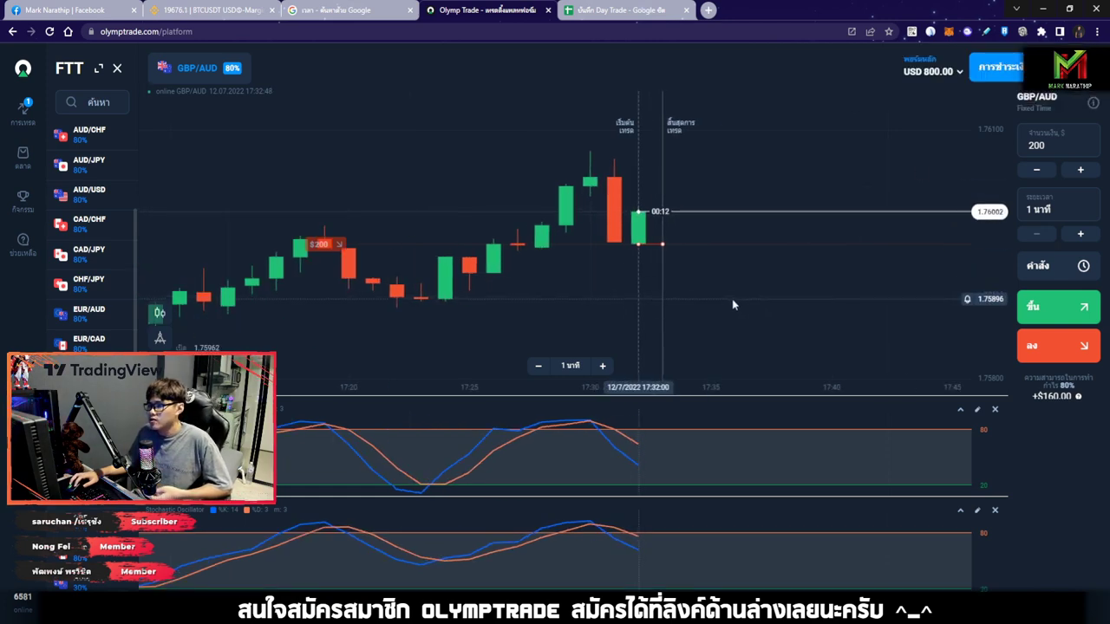
{"action": "scroll", "coordinate": [719, 315], "scroll_direction": "up", "scroll_amount": 1}
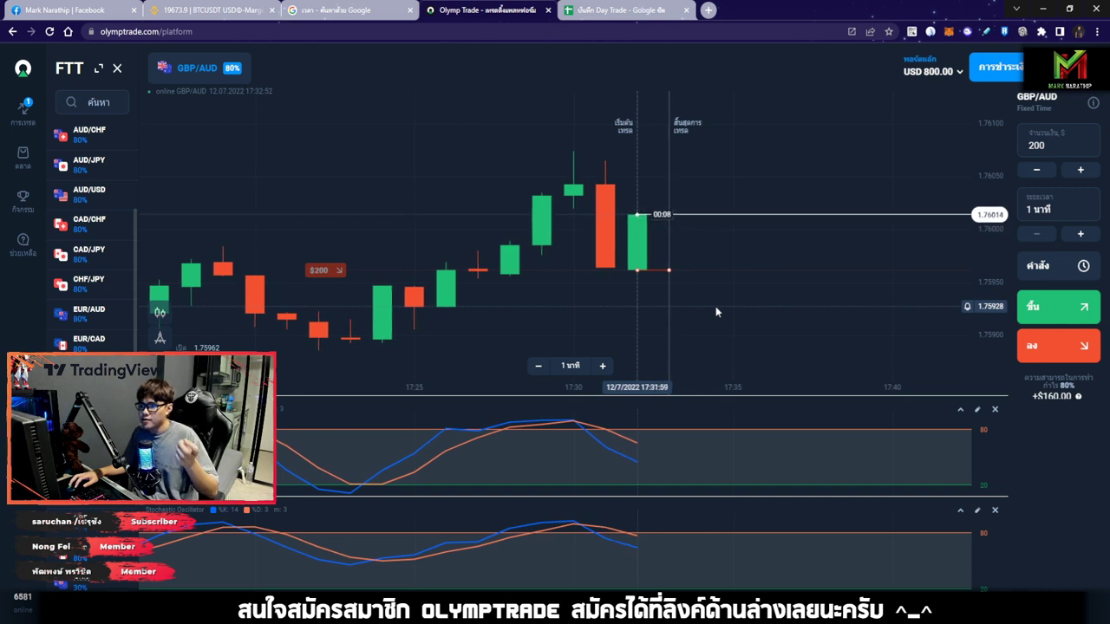
{"action": "scroll", "coordinate": [715, 310], "scroll_direction": "up", "scroll_amount": 1}
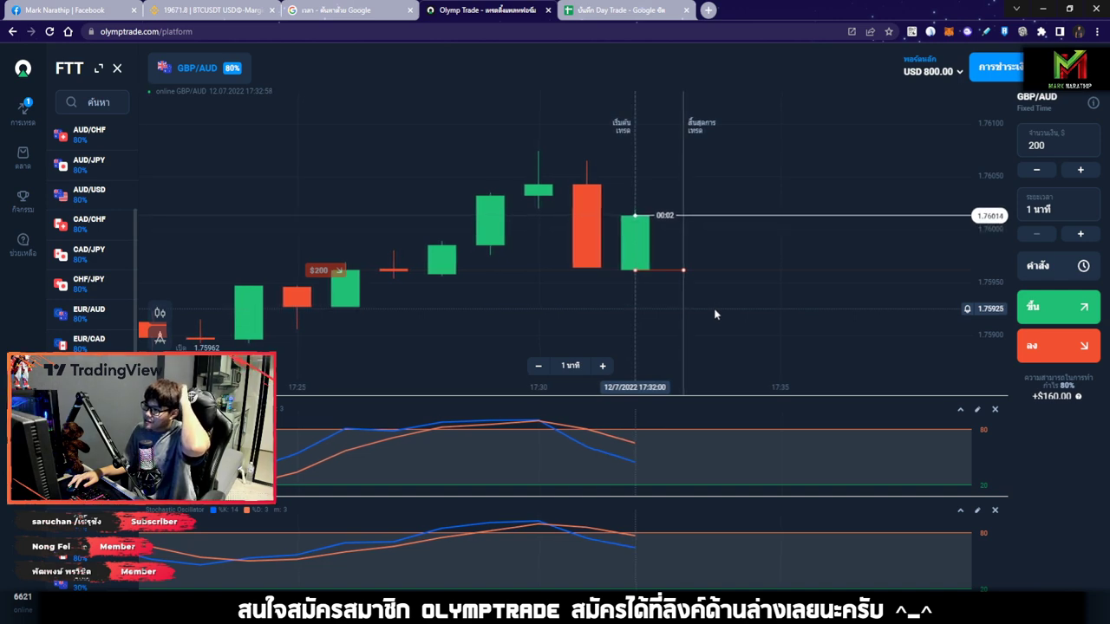
{"action": "scroll", "coordinate": [713, 312], "scroll_direction": "down", "scroll_amount": 4}
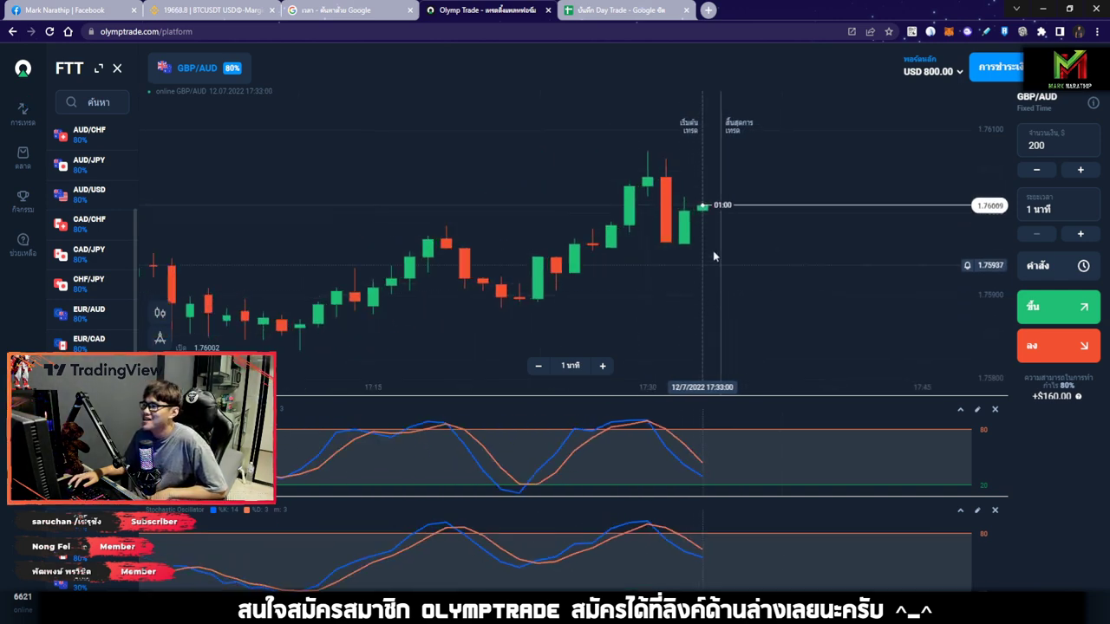
Switch to the Day Trade log in Google Sheets and record -100% as the percentage profit of trade 1
{"action": "left_click", "coordinate": [611, 11]}
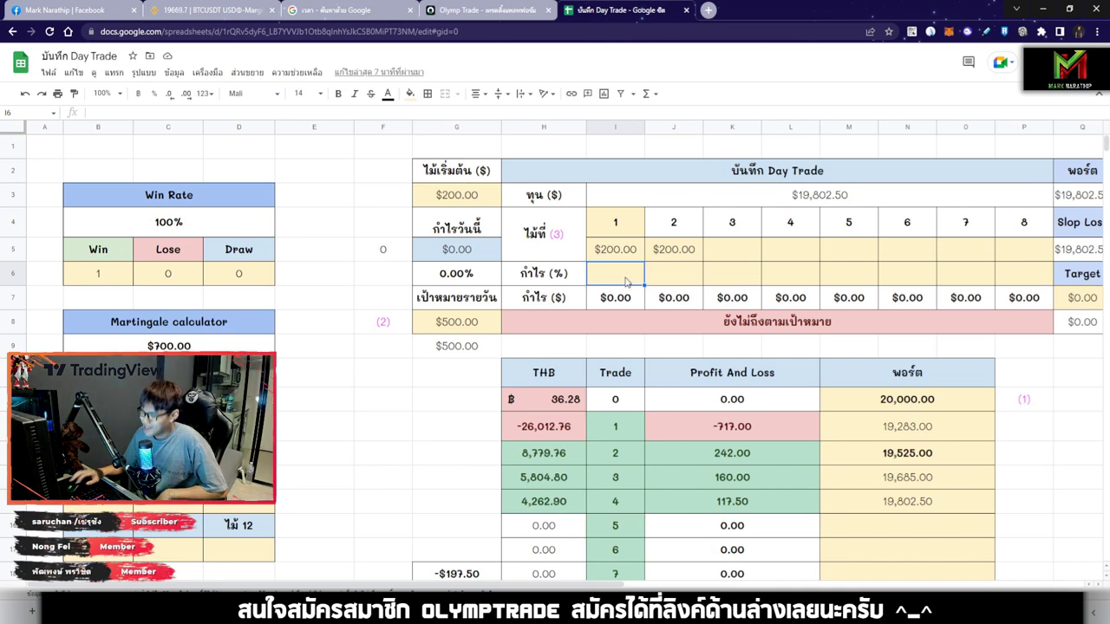
{"action": "left_click", "coordinate": [625, 276]}
{"action": "type", "text": "-100"}
{"action": "key", "text": "Return"}
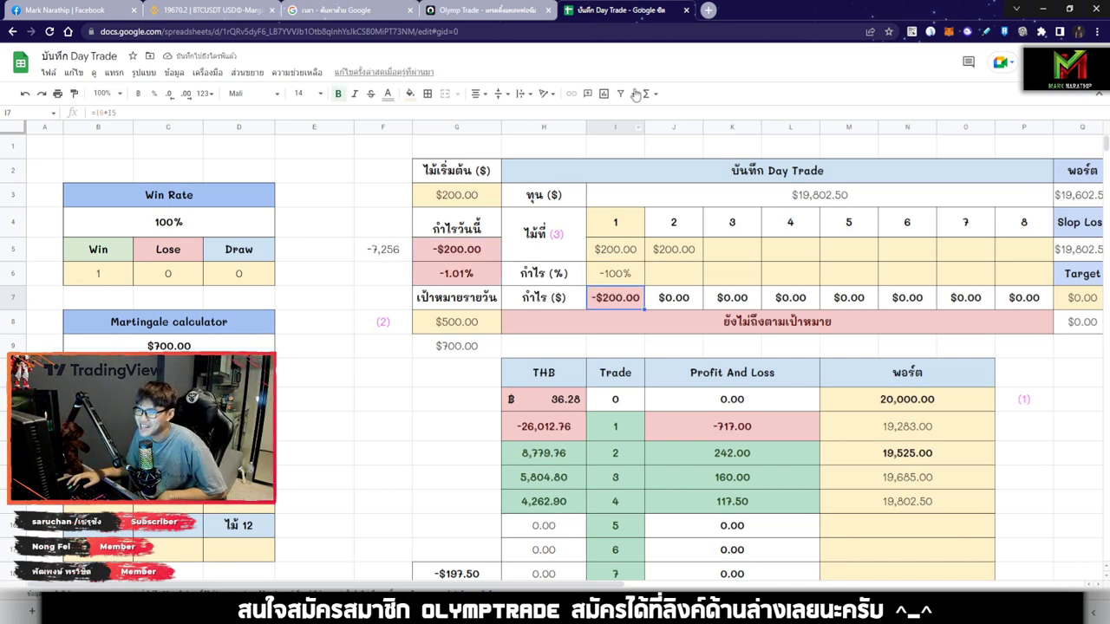
Return to Olymp Trade and examine the GBP/AUD long-term trend and its latest candles
{"action": "left_click", "coordinate": [486, 11]}
{"action": "scroll", "coordinate": [790, 258], "scroll_direction": "down", "scroll_amount": 3}
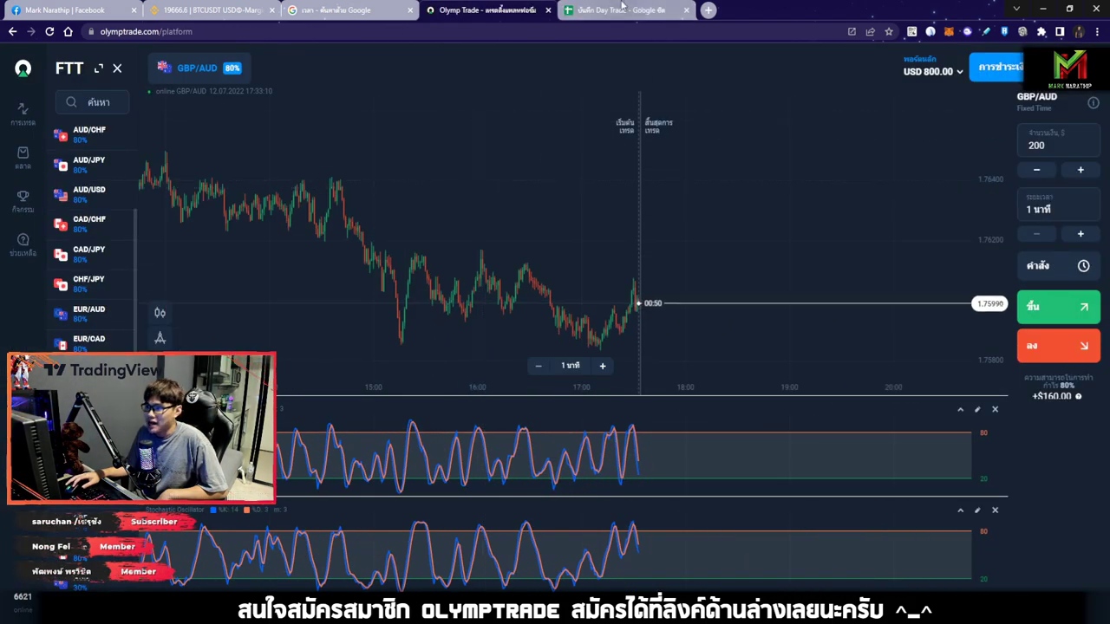
{"action": "left_click", "coordinate": [622, 10]}
{"action": "left_click", "coordinate": [503, 9]}
{"action": "scroll", "coordinate": [667, 292], "scroll_direction": "up", "scroll_amount": 3}
{"action": "scroll", "coordinate": [663, 295], "scroll_direction": "up", "scroll_amount": 5}
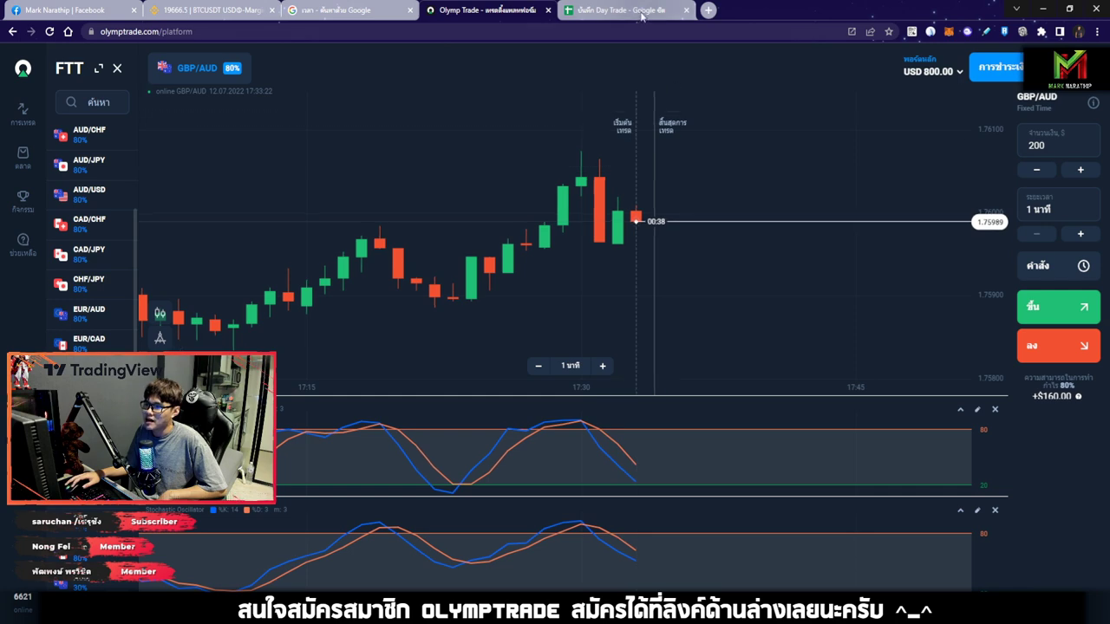
Switch to the Day Trade log and set the stake of trade 2 to 500
{"action": "left_click", "coordinate": [614, 9]}
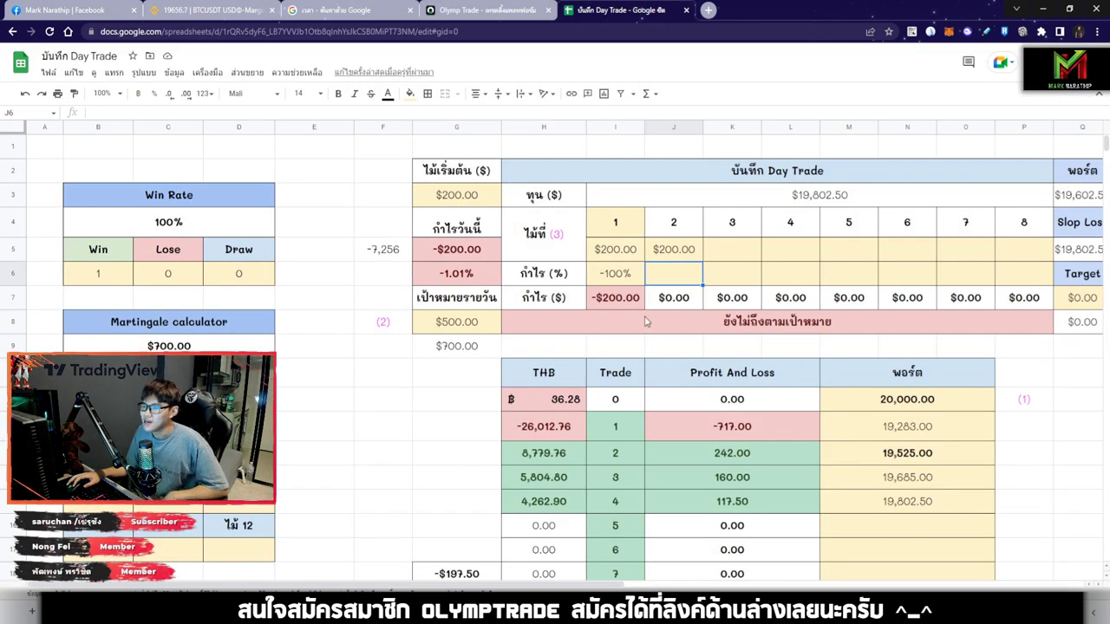
{"action": "left_click", "coordinate": [633, 271]}
{"action": "left_click", "coordinate": [680, 249]}
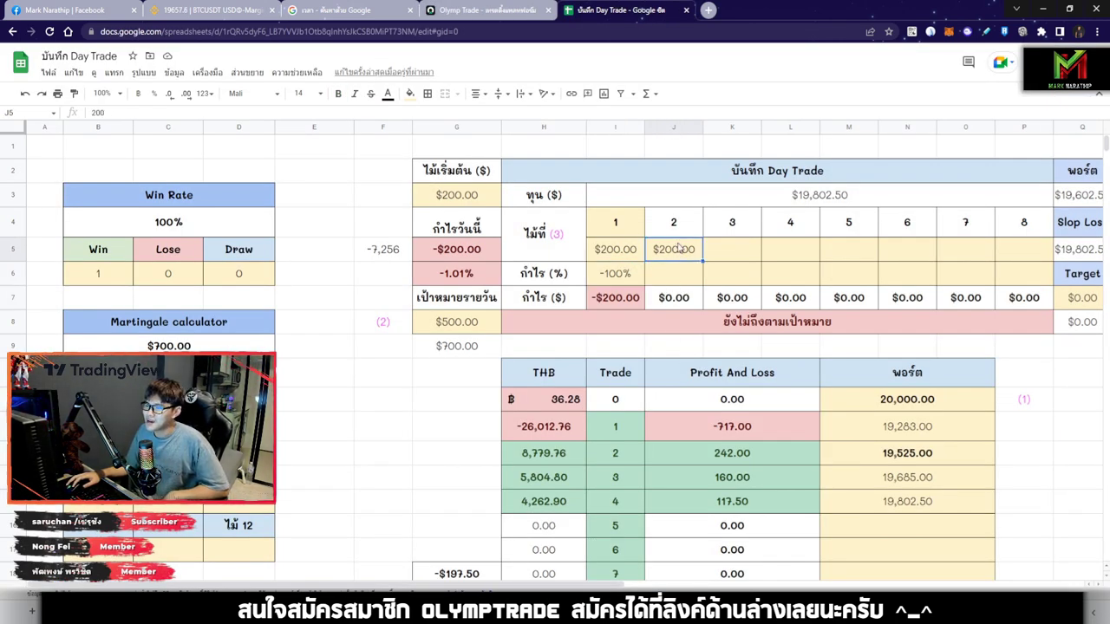
{"action": "type", "text": "500"}
{"action": "key", "text": "Return"}
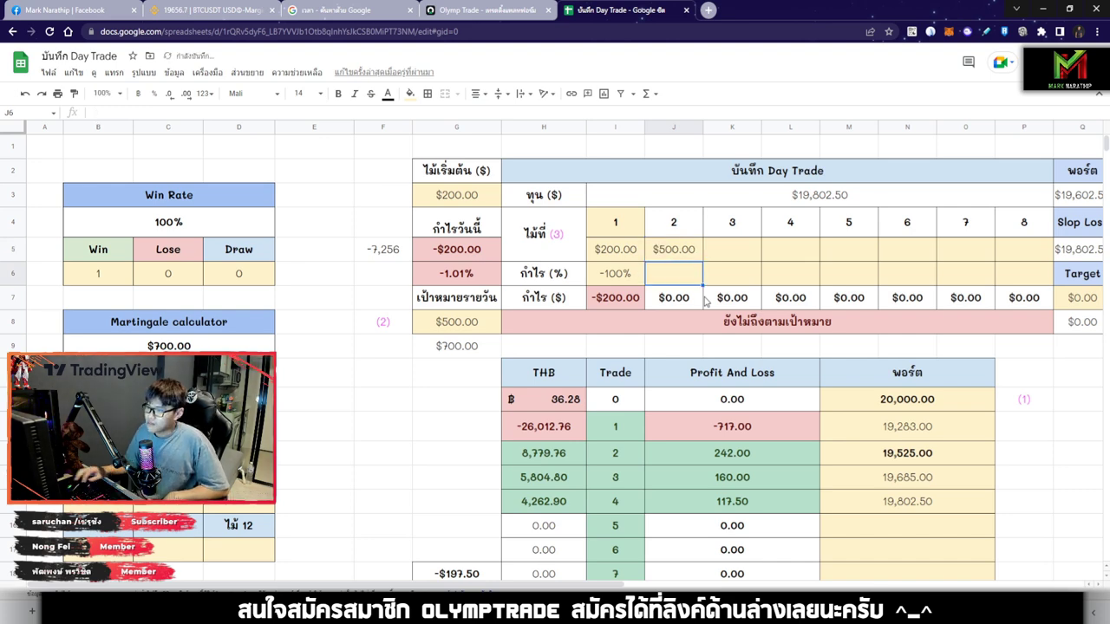
Review the stakes of trades 1 and 2 and the empty percentage profit cell of trade 2
{"action": "left_click", "coordinate": [690, 258]}
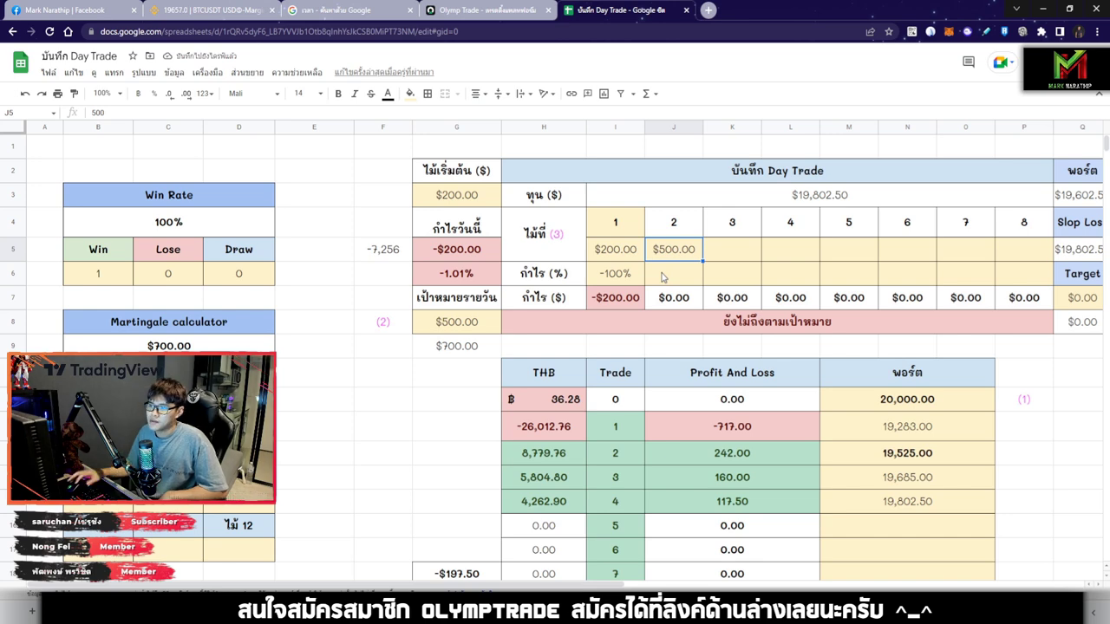
{"action": "left_click", "coordinate": [607, 253]}
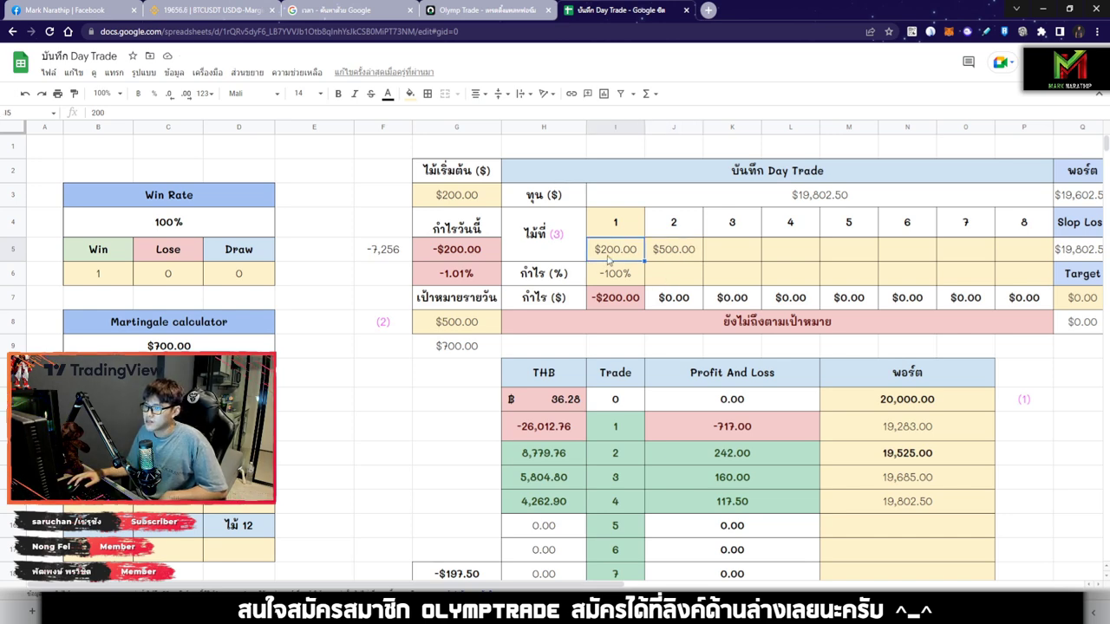
{"action": "left_click", "coordinate": [676, 277]}
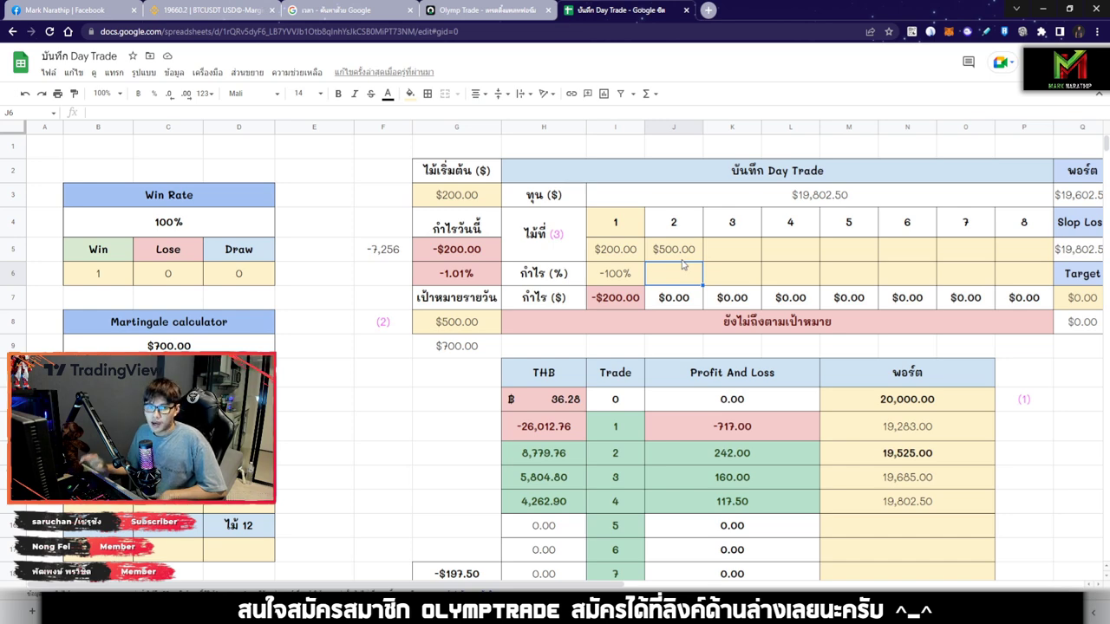
Switch to Olymp Trade and set the trade amount to $500
{"action": "left_click", "coordinate": [490, 9]}
{"action": "left_click", "coordinate": [1037, 145]}
{"action": "type", "text": "500"}
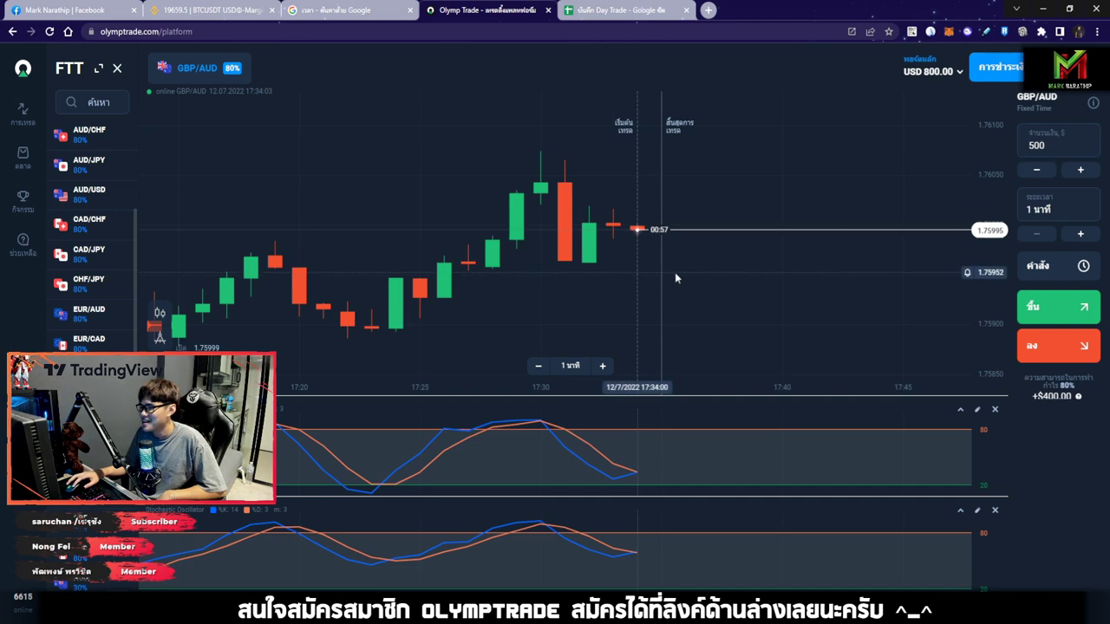
Compare the zoomed-out charts of GBP/JPY, USD/JPY, AUD/CAD, EUR/USD, GBP/USD and AUD/CHF for a trade setup
{"action": "scroll", "coordinate": [104, 200], "scroll_direction": "up", "scroll_amount": 5}
{"action": "left_click", "coordinate": [89, 165]}
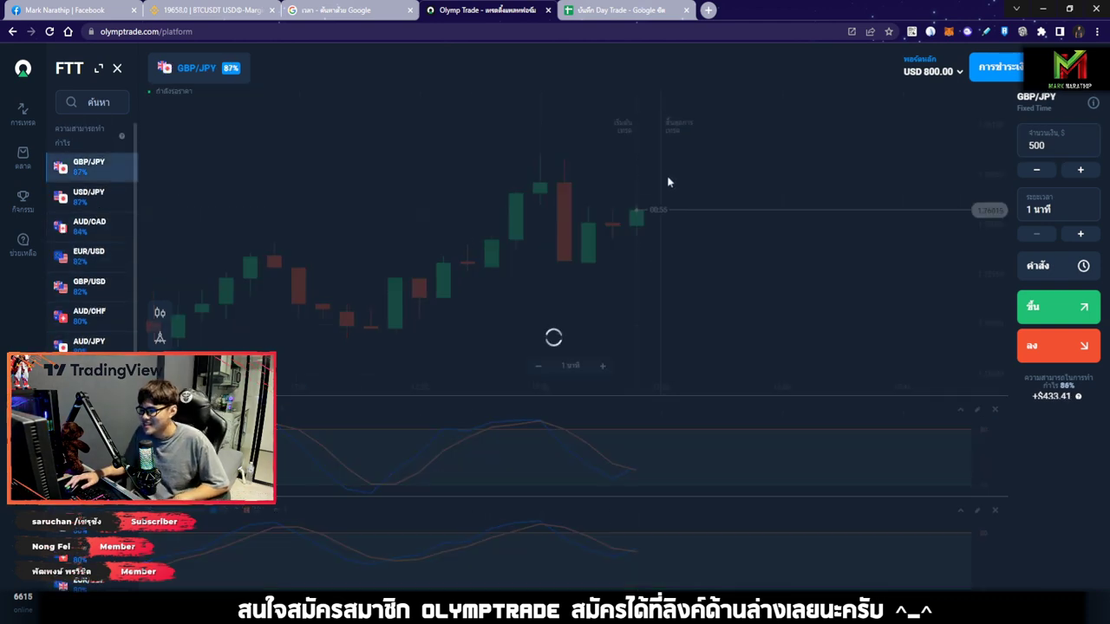
{"action": "scroll", "coordinate": [668, 174], "scroll_direction": "down", "scroll_amount": 10}
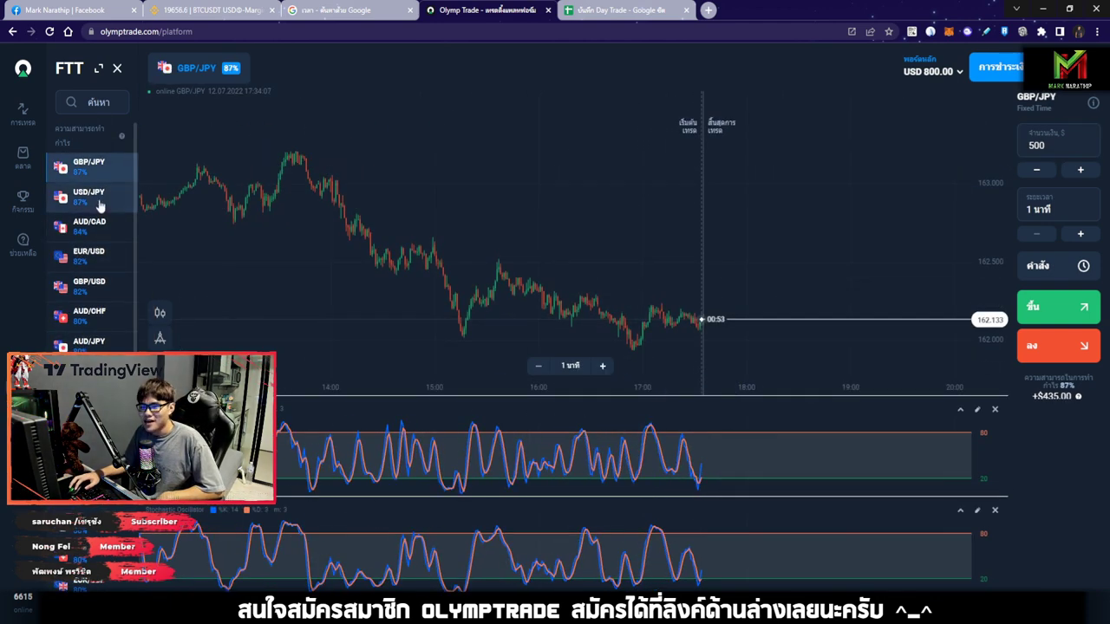
{"action": "left_click", "coordinate": [99, 203]}
{"action": "left_click", "coordinate": [104, 224]}
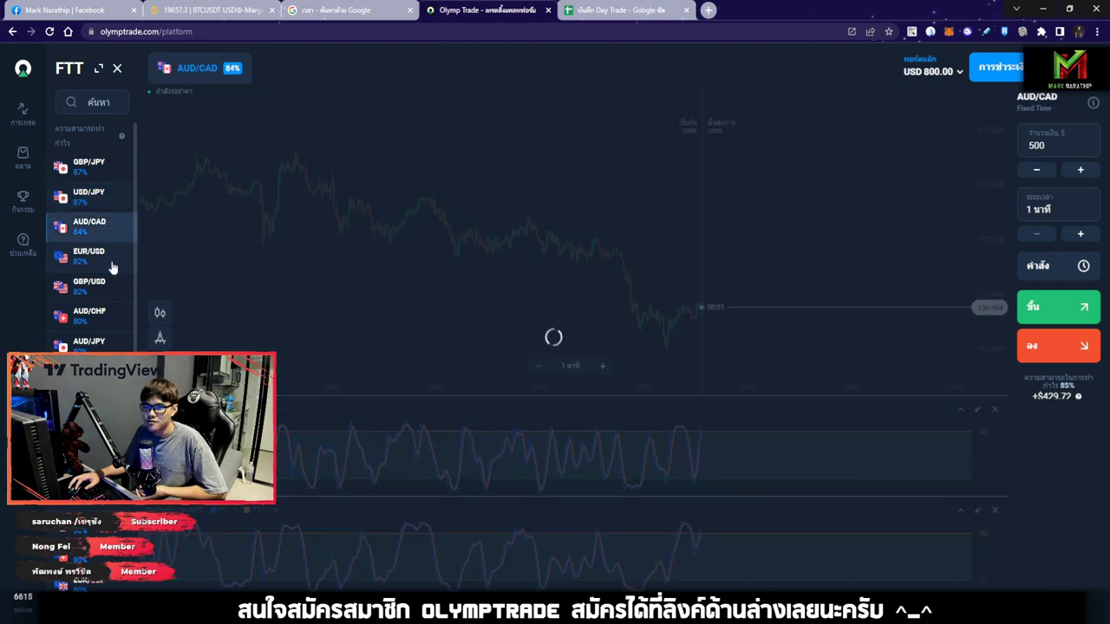
{"action": "left_click", "coordinate": [102, 285]}
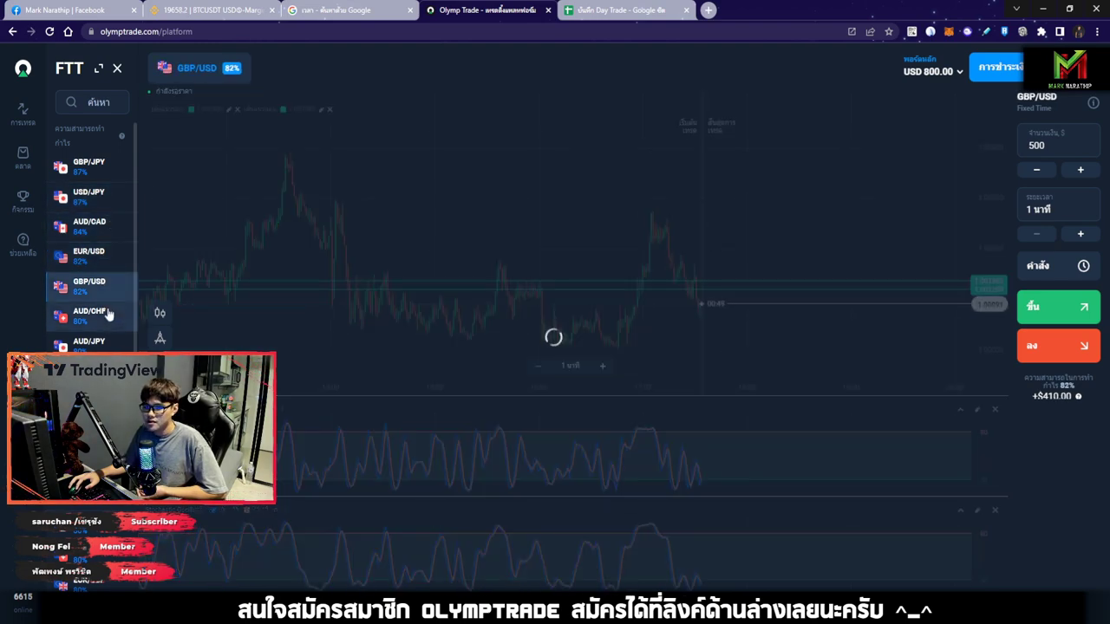
{"action": "left_click", "coordinate": [111, 314]}
Go through the charts of the remaining currency pairs farther down the asset list and open USD/CAD
{"action": "left_click", "coordinate": [95, 375]}
{"action": "scroll", "coordinate": [95, 374], "scroll_direction": "down", "scroll_amount": 1}
{"action": "left_click", "coordinate": [95, 374]}
{"action": "scroll", "coordinate": [95, 375], "scroll_direction": "down", "scroll_amount": 1}
{"action": "left_click", "coordinate": [95, 375]}
{"action": "scroll", "coordinate": [95, 375], "scroll_direction": "down", "scroll_amount": 1}
{"action": "left_click", "coordinate": [95, 374]}
{"action": "scroll", "coordinate": [95, 375], "scroll_direction": "down", "scroll_amount": 1}
{"action": "left_click", "coordinate": [95, 375]}
{"action": "left_click", "coordinate": [95, 374]}
{"action": "left_click", "coordinate": [95, 375]}
Examine the USD/CAD candles and Stochastic indicators, place a $500 one-minute down trade and follow its price
{"action": "scroll", "coordinate": [862, 287], "scroll_direction": "up", "scroll_amount": 3}
{"action": "scroll", "coordinate": [752, 230], "scroll_direction": "up", "scroll_amount": 4}
{"action": "scroll", "coordinate": [741, 208], "scroll_direction": "down", "scroll_amount": 3}
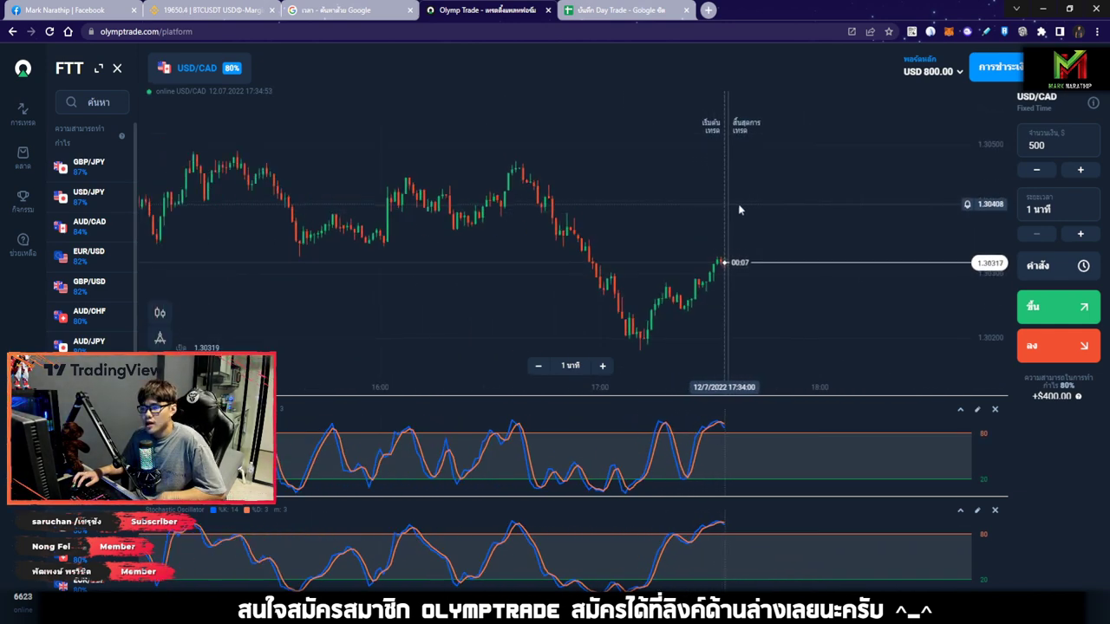
{"action": "scroll", "coordinate": [739, 208], "scroll_direction": "up", "scroll_amount": 3}
{"action": "scroll", "coordinate": [783, 208], "scroll_direction": "up", "scroll_amount": 3}
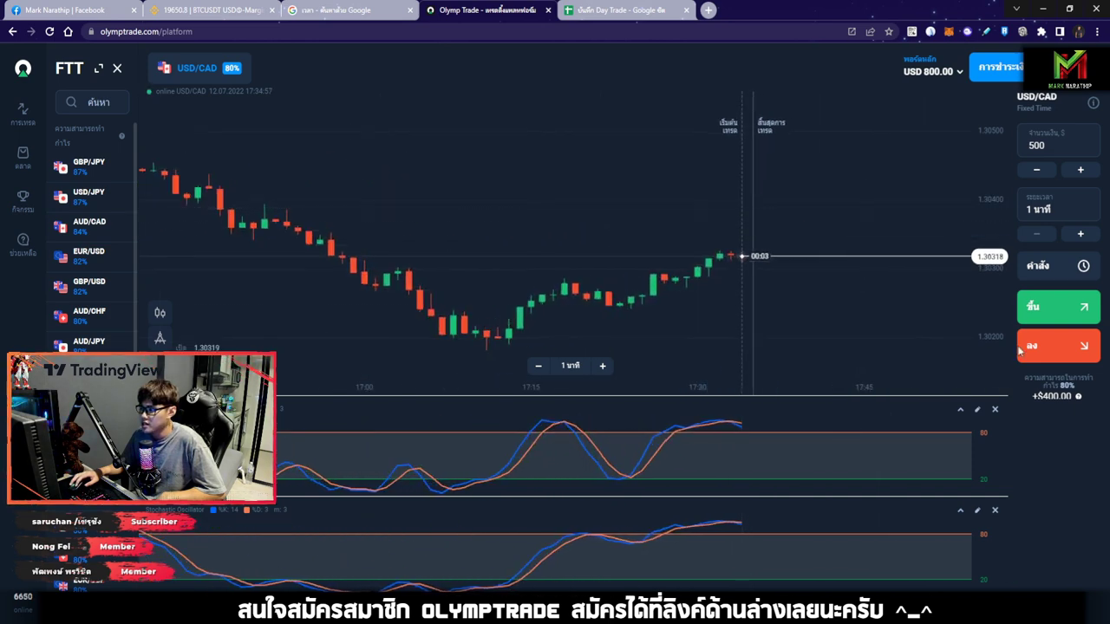
{"action": "left_click", "coordinate": [1049, 357]}
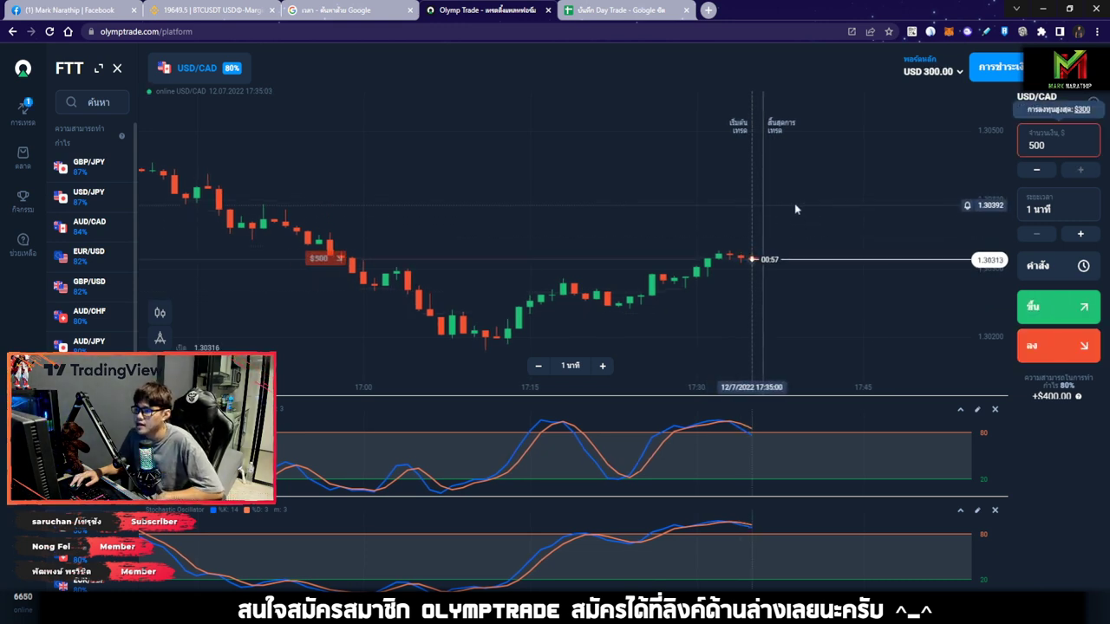
{"action": "scroll", "coordinate": [794, 206], "scroll_direction": "down", "scroll_amount": 4}
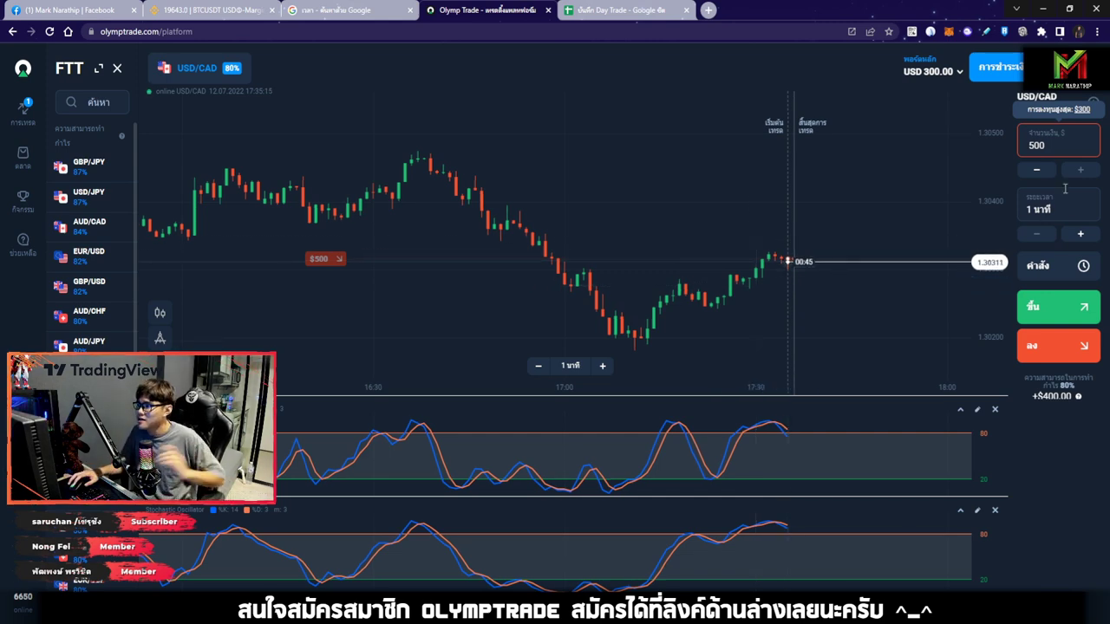
Mark the USD/CAD downtrend with a long arrow along the falling highs and shorter downward arrows above it
{"action": "left_click", "coordinate": [749, 216]}
{"action": "scroll", "coordinate": [792, 233], "scroll_direction": "up", "scroll_amount": 5}
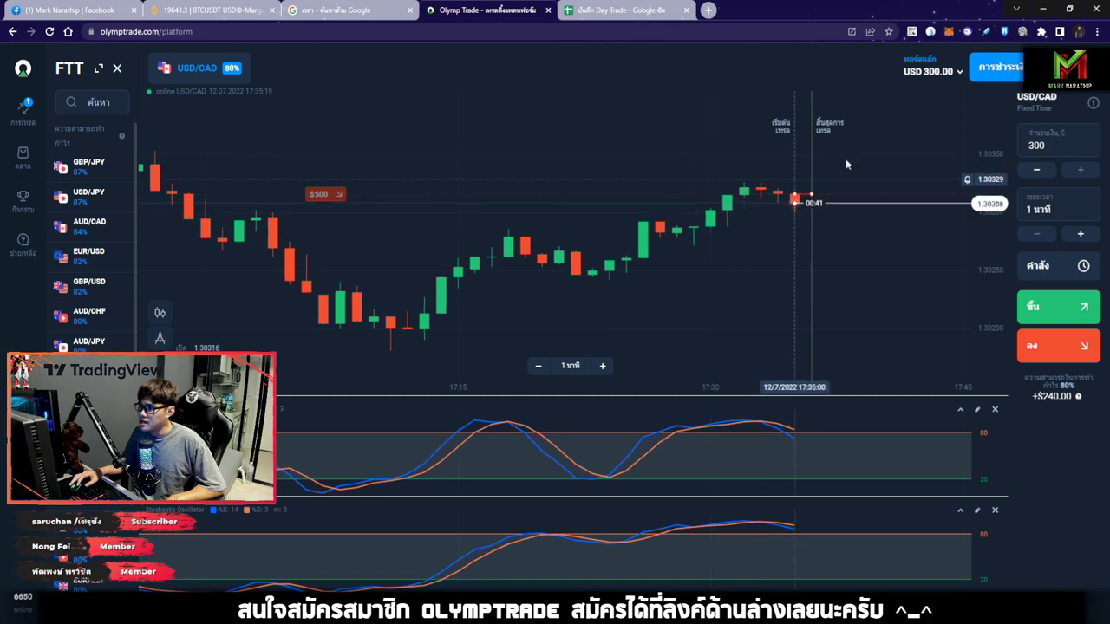
{"action": "scroll", "coordinate": [802, 200], "scroll_direction": "down", "scroll_amount": 5}
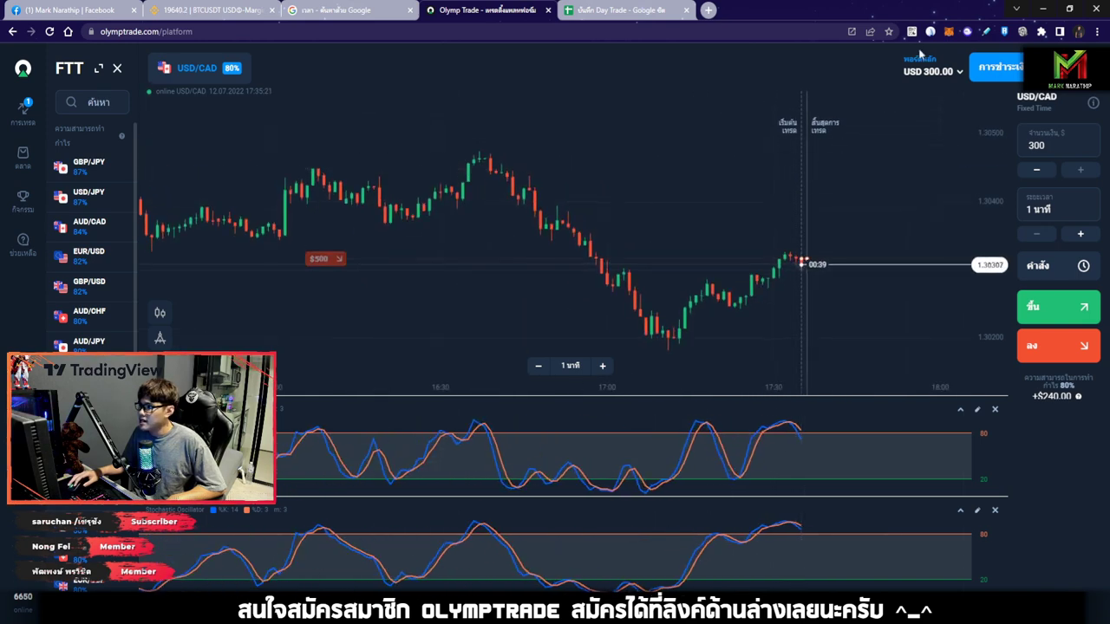
{"action": "left_click", "coordinate": [931, 32]}
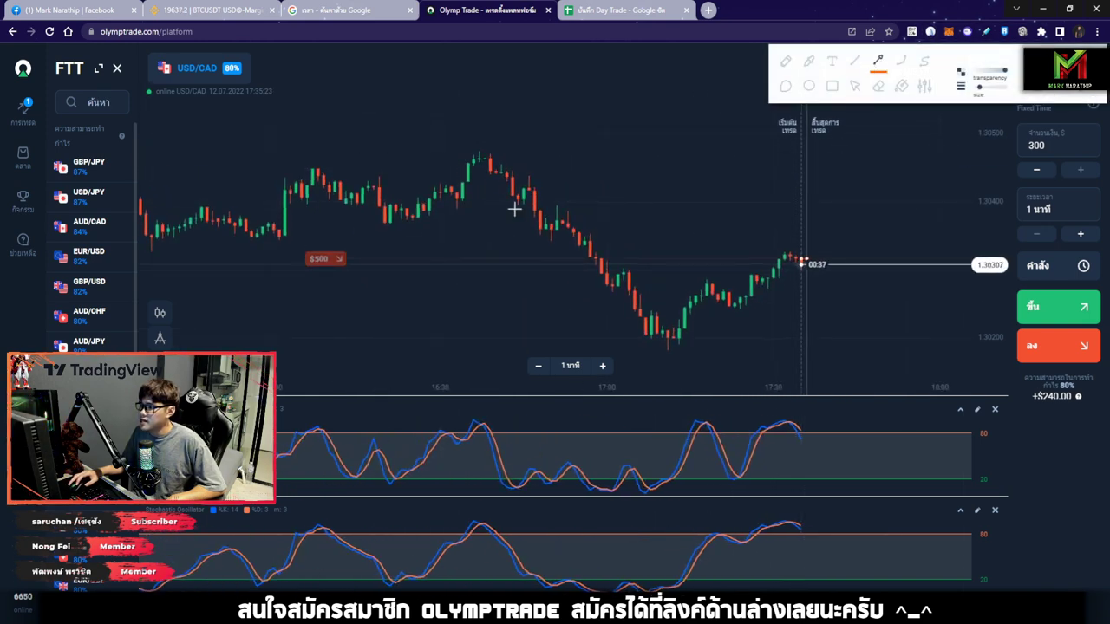
{"action": "mouse_move", "coordinate": [664, 188]}
{"action": "left_mouse_down"}
{"action": "mouse_move", "coordinate": [885, 255]}
{"action": "mouse_move", "coordinate": [878, 267]}
{"action": "left_mouse_up"}
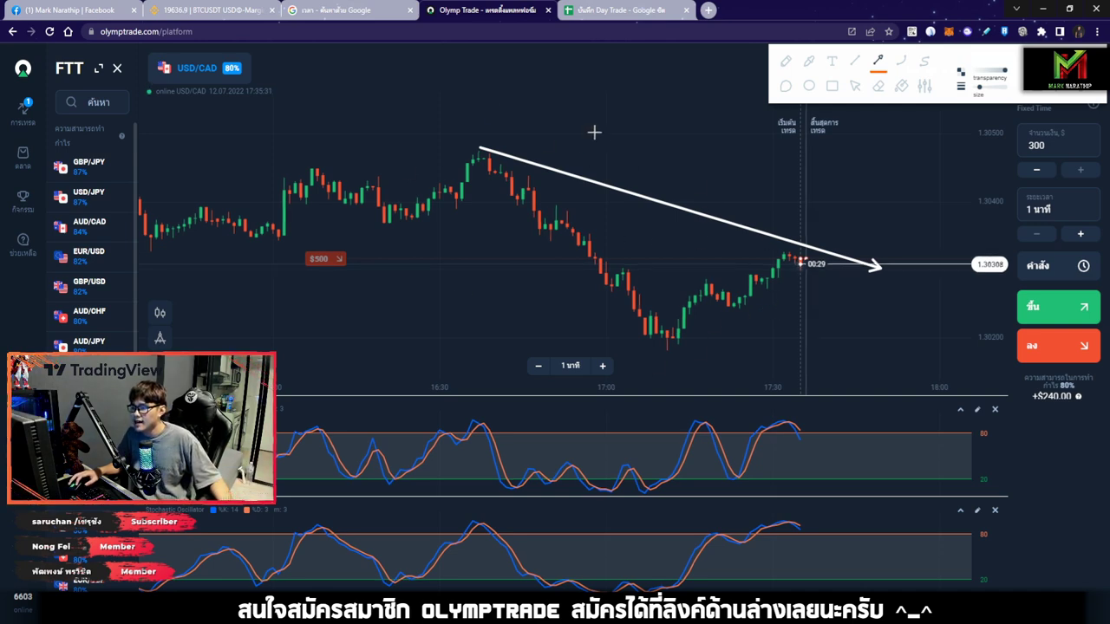
{"action": "left_click_drag", "start_coordinate": [488, 110], "coordinate": [568, 158]}
{"action": "left_click_drag", "start_coordinate": [733, 146], "coordinate": [811, 234]}
{"action": "left_click_drag", "start_coordinate": [801, 186], "coordinate": [858, 261]}
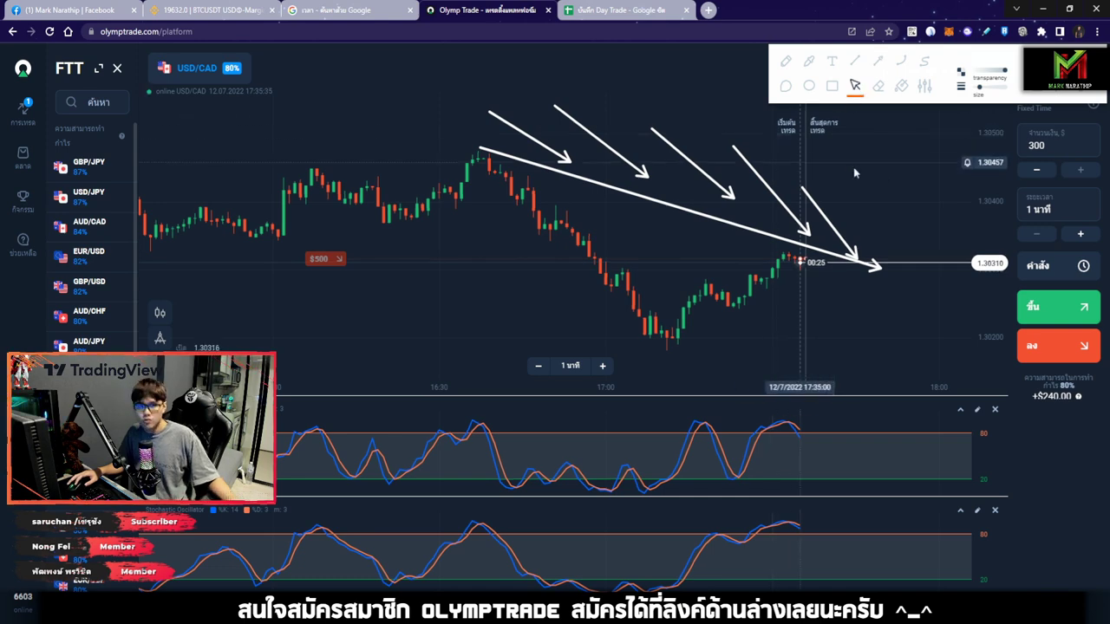
Annotate the recent USD/CAD rebound and expected drop with arrows, box the Stochastic crossover above 80, and clear the drawings
{"action": "left_click", "coordinate": [855, 87]}
{"action": "scroll", "coordinate": [814, 225], "scroll_direction": "up", "scroll_amount": 3}
{"action": "scroll", "coordinate": [813, 225], "scroll_direction": "up", "scroll_amount": 1}
{"action": "left_click", "coordinate": [877, 61]}
{"action": "left_click_drag", "start_coordinate": [515, 342], "coordinate": [757, 256]}
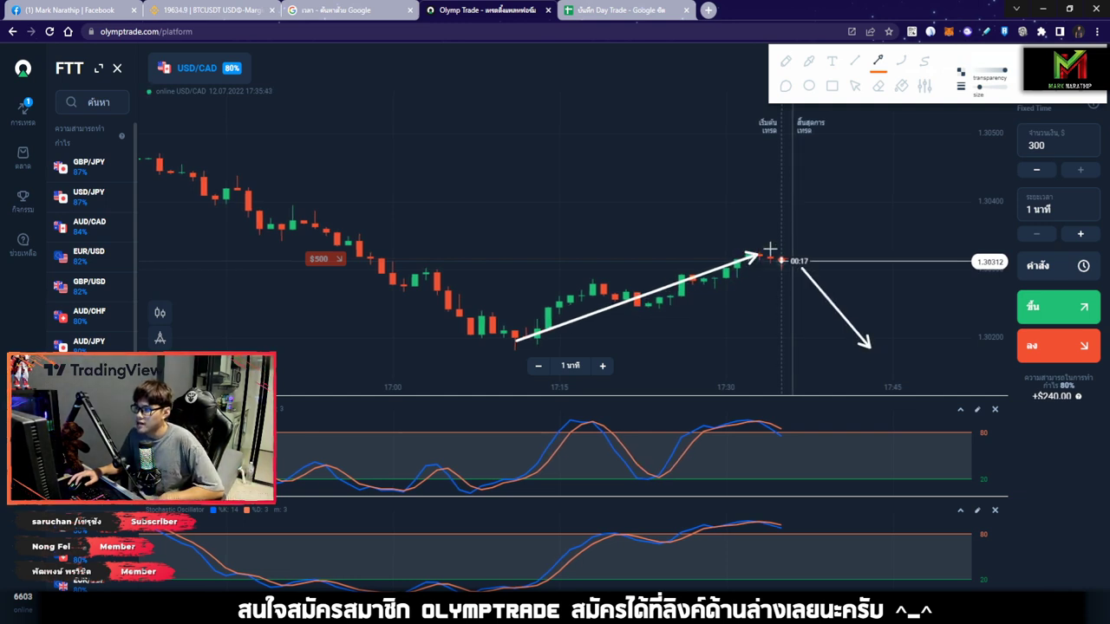
{"action": "left_click_drag", "start_coordinate": [621, 108], "coordinate": [863, 256]}
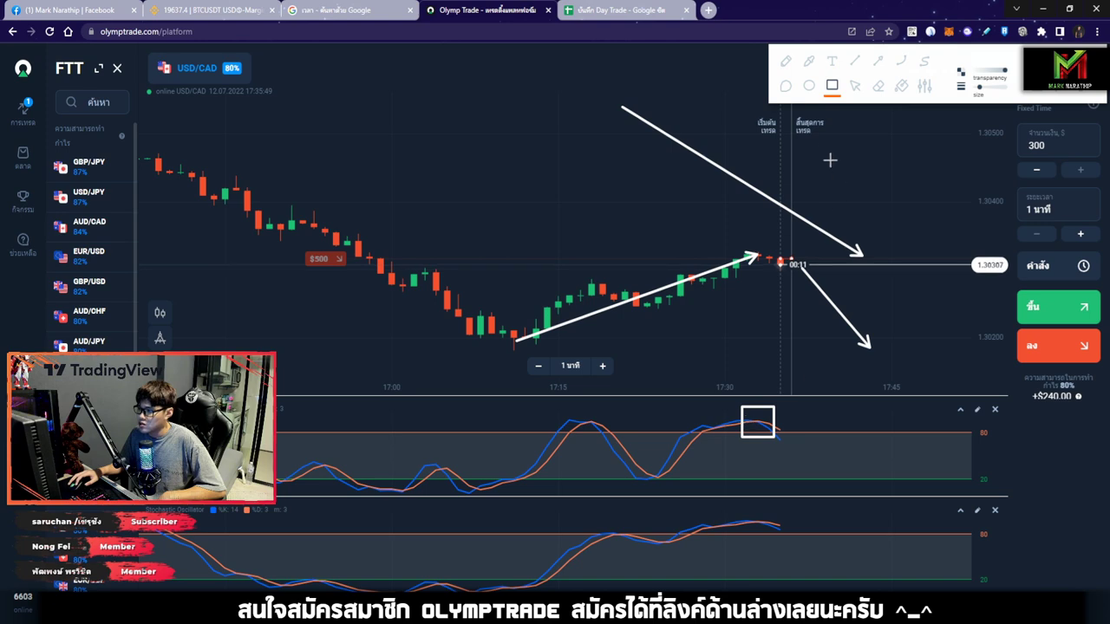
{"action": "left_click", "coordinate": [855, 85]}
{"action": "key", "text": "Escape"}
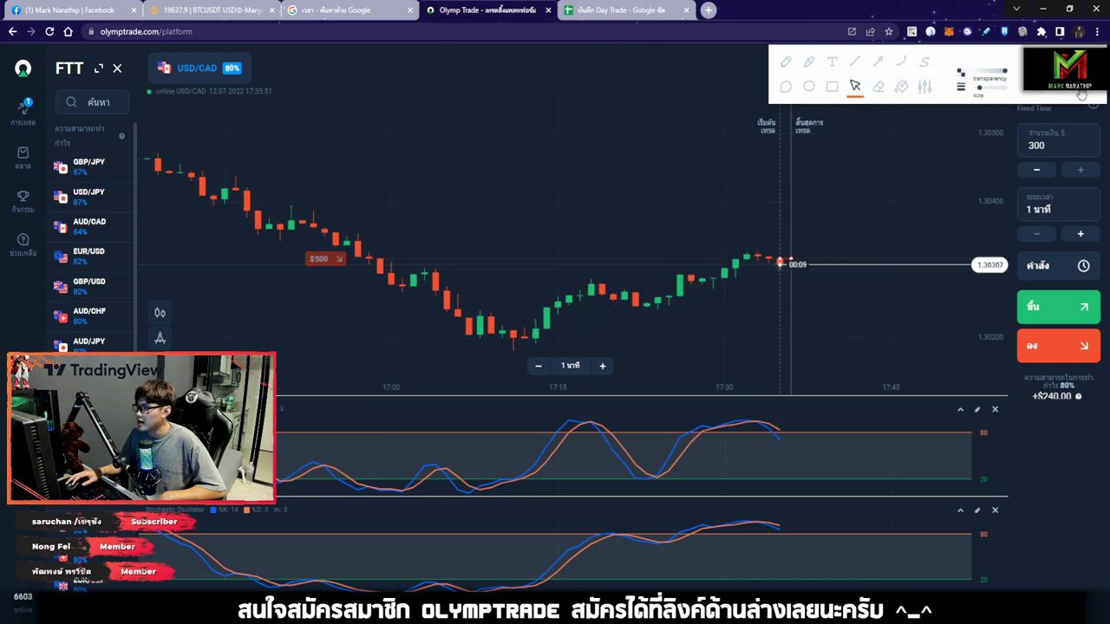
Follow the USD/CAD trade to expiry and log an 80% profit for trade 2 in the Day Trade sheet
{"action": "scroll", "coordinate": [803, 282], "scroll_direction": "up", "scroll_amount": 3}
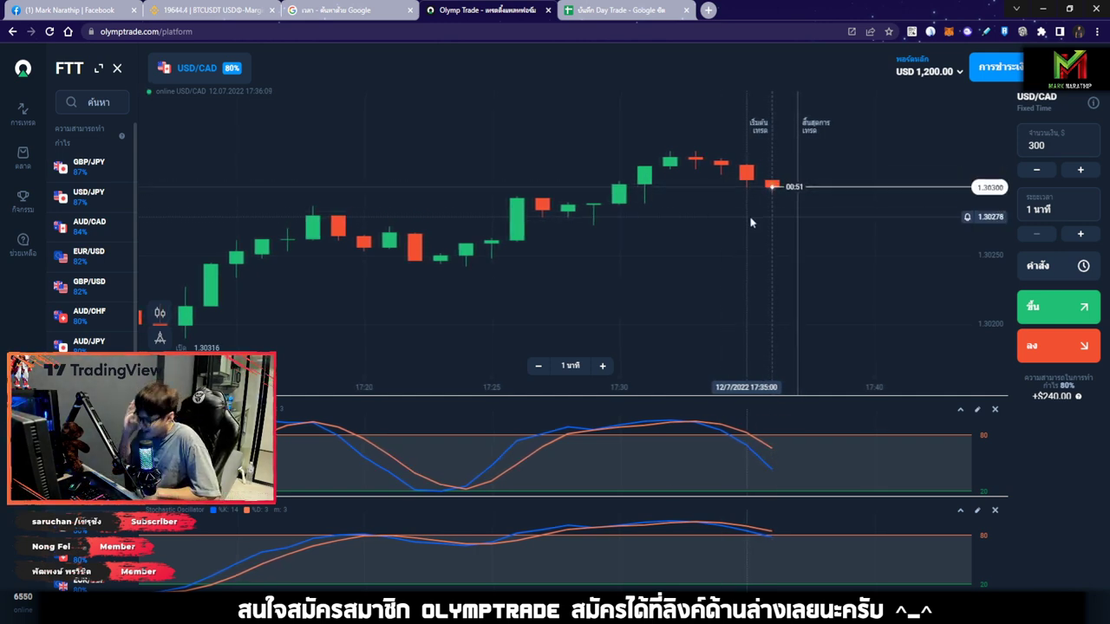
{"action": "left_click", "coordinate": [646, 10]}
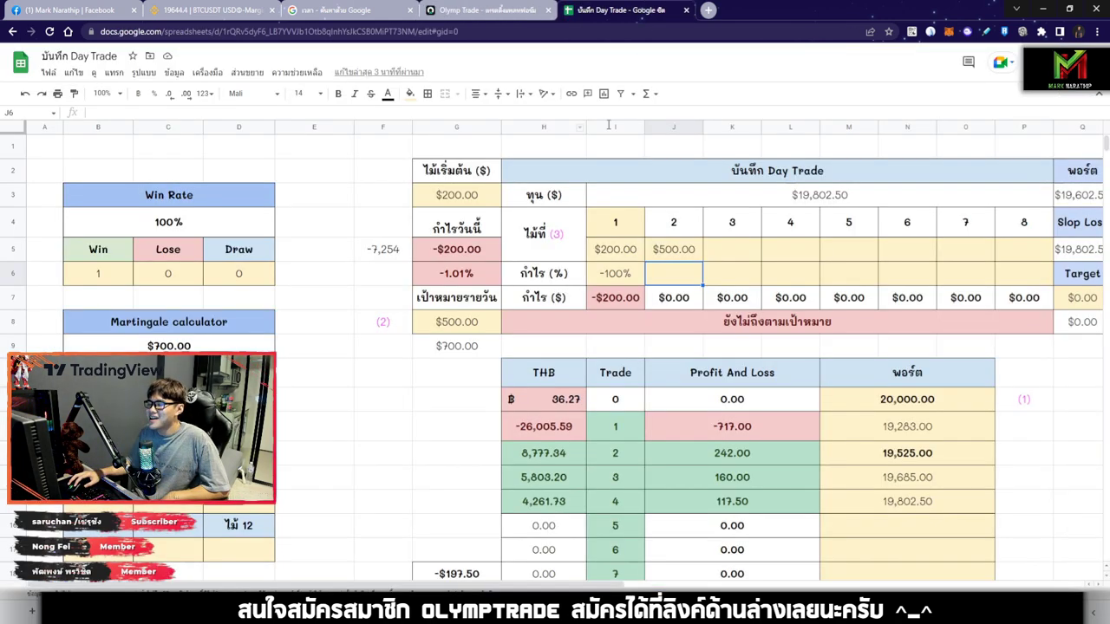
{"action": "type", "text": "80"}
{"action": "key", "text": "Return"}
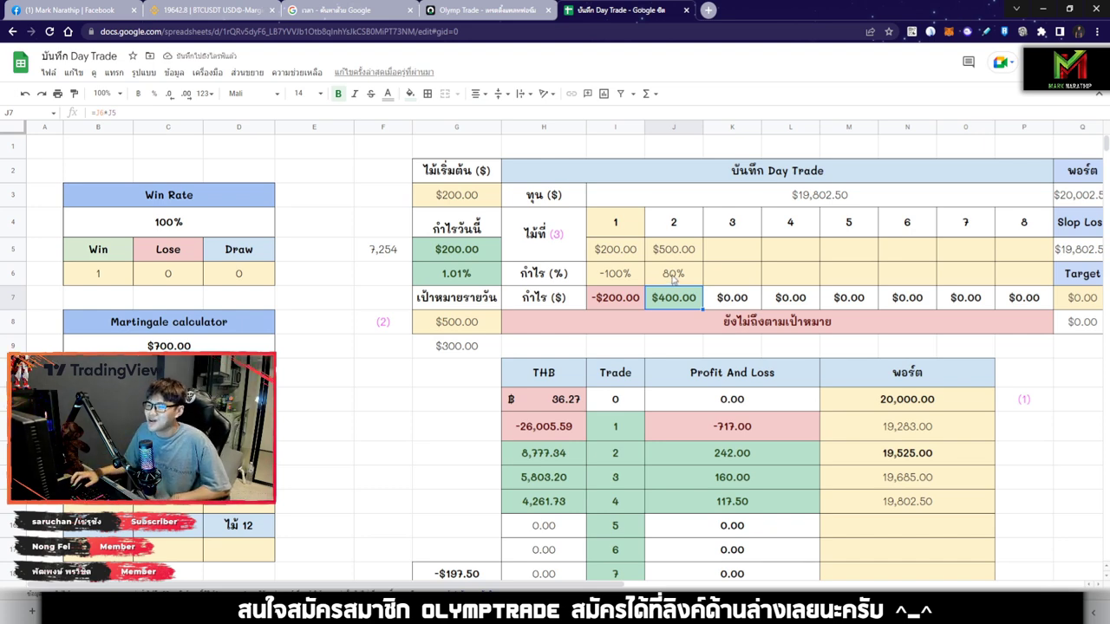
{"action": "left_click", "coordinate": [670, 275]}
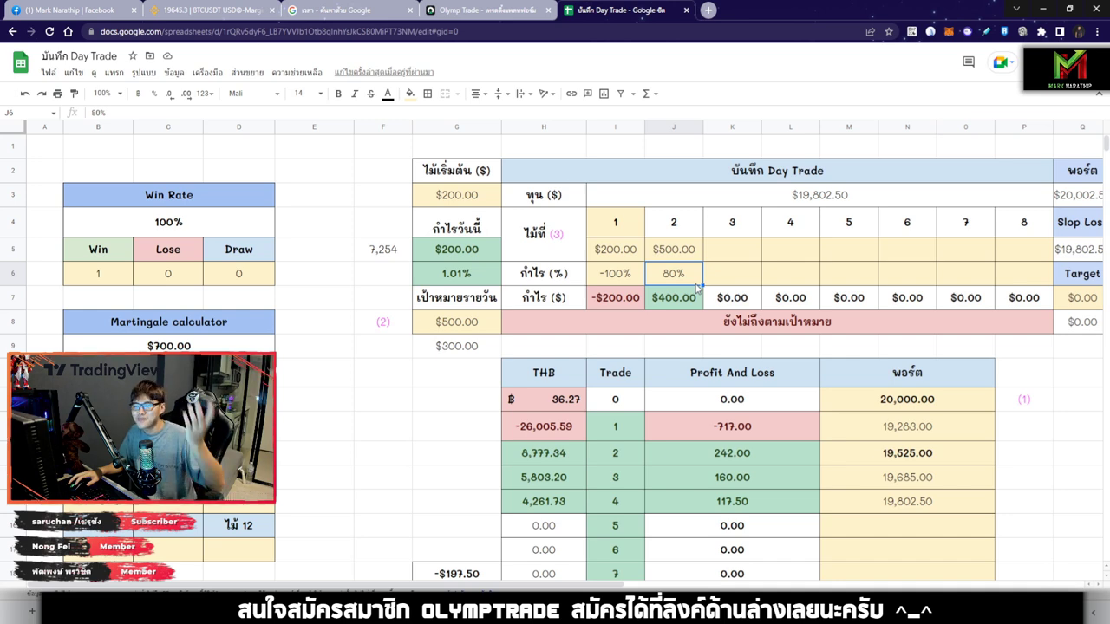
Check the USD/CAD chart and account balance on Olymp Trade and return to the Day Trade sheet
{"action": "left_click", "coordinate": [513, 12]}
{"action": "scroll", "coordinate": [885, 104], "scroll_direction": "down", "scroll_amount": 2}
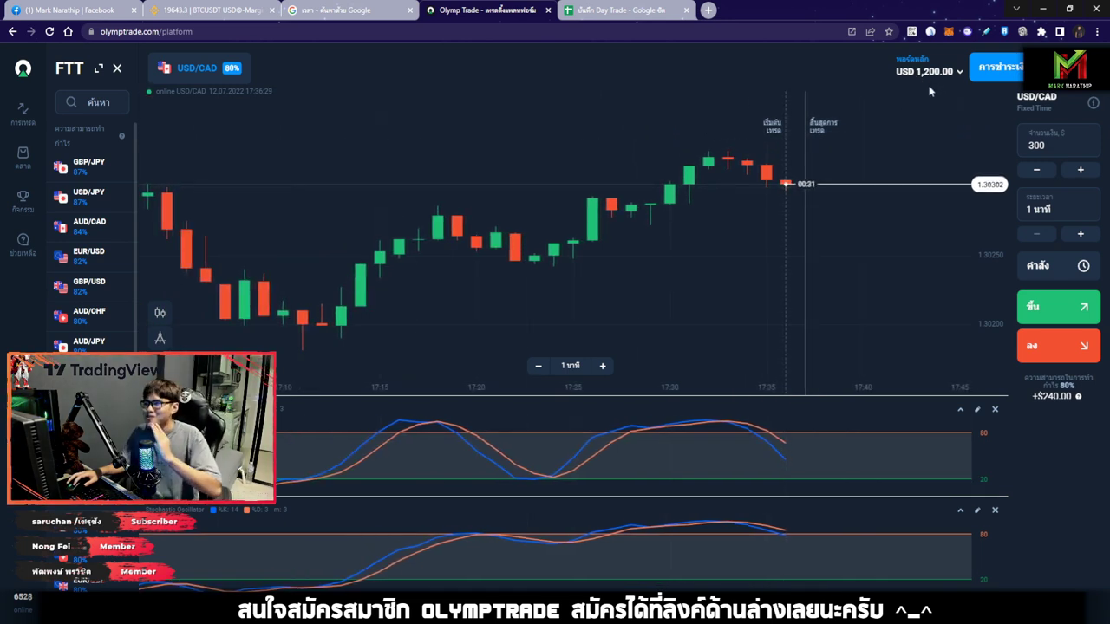
{"action": "key", "text": "ctrl+Tab"}
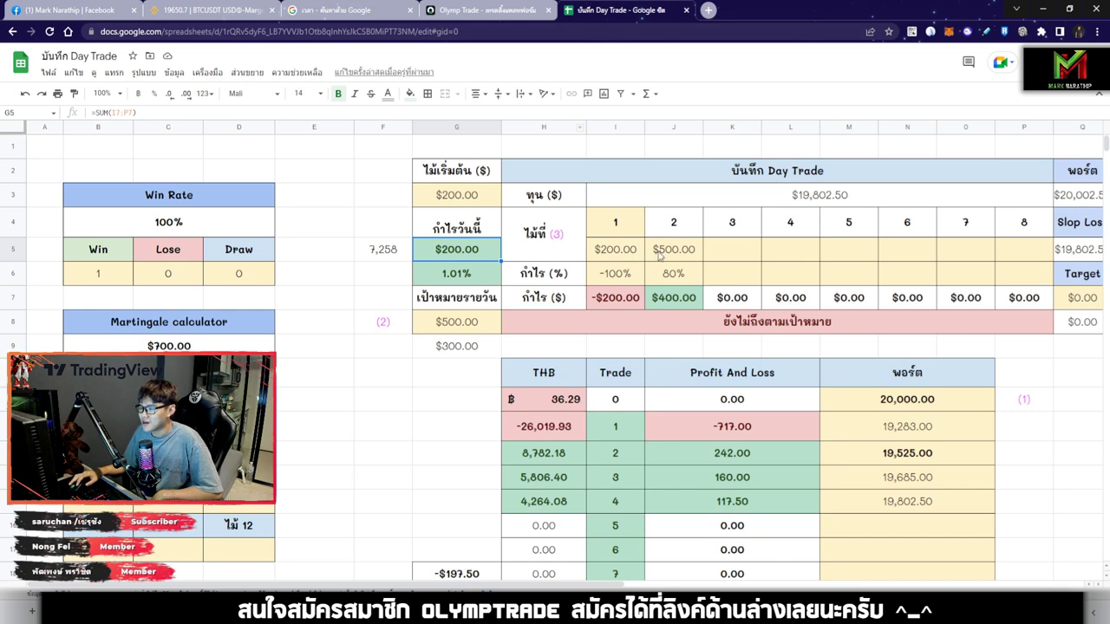
Enter the portfolio value of trade 5 as the trade 4 value plus 200, using the formula =M15+200
{"action": "scroll", "coordinate": [884, 378], "scroll_direction": "down", "scroll_amount": 2}
{"action": "left_click", "coordinate": [885, 378]}
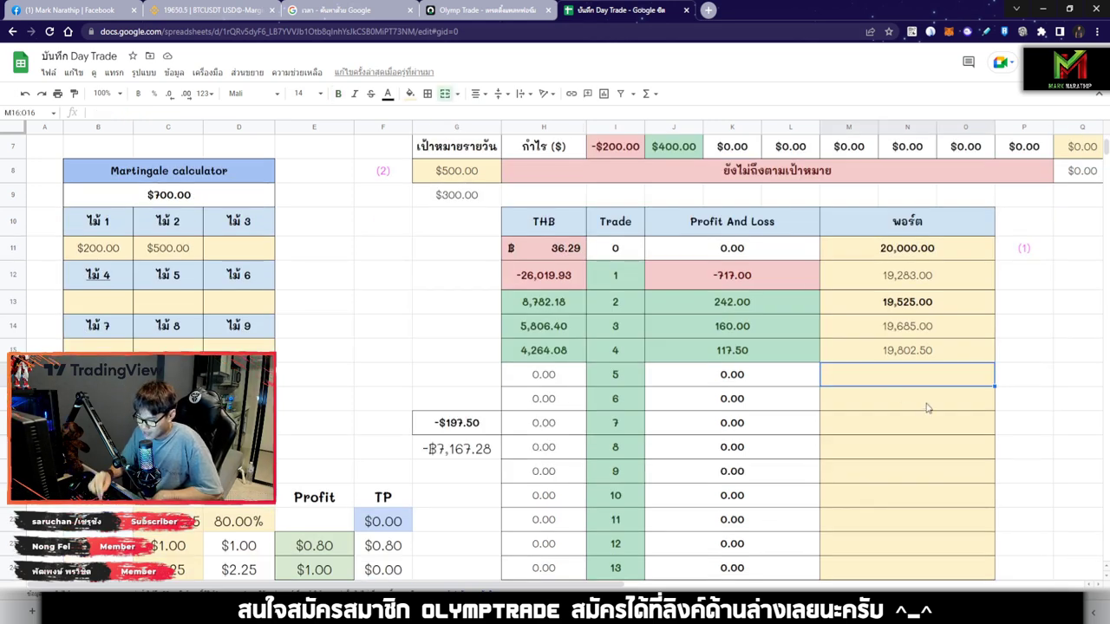
{"action": "type", "text": "="}
{"action": "scroll", "coordinate": [725, 405], "scroll_direction": "down", "scroll_amount": 1}
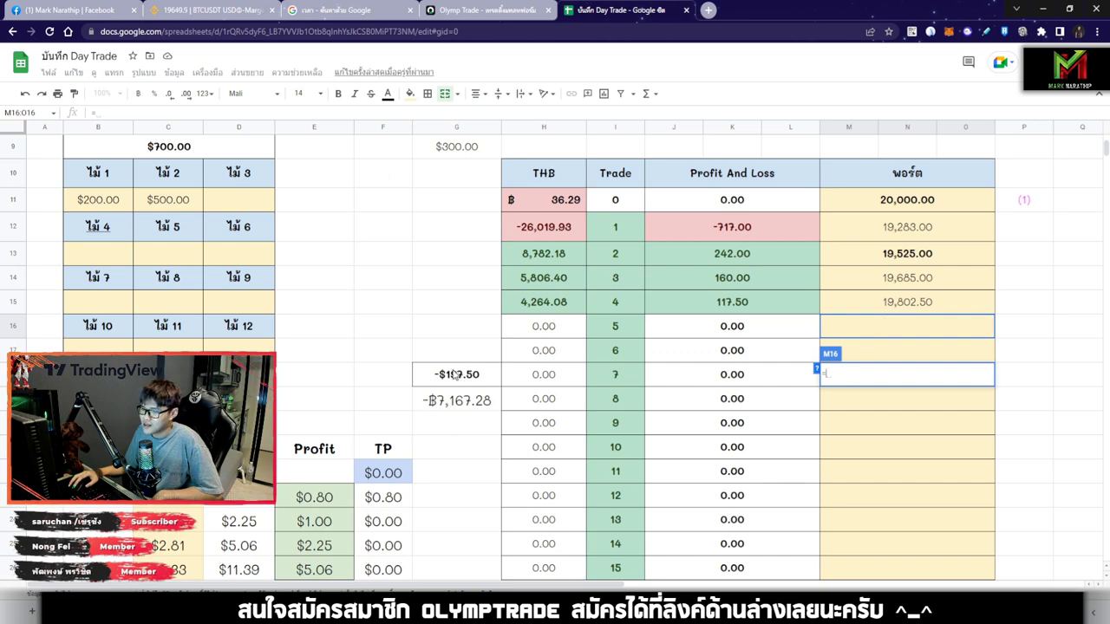
{"action": "scroll", "coordinate": [457, 375], "scroll_direction": "down", "scroll_amount": 1}
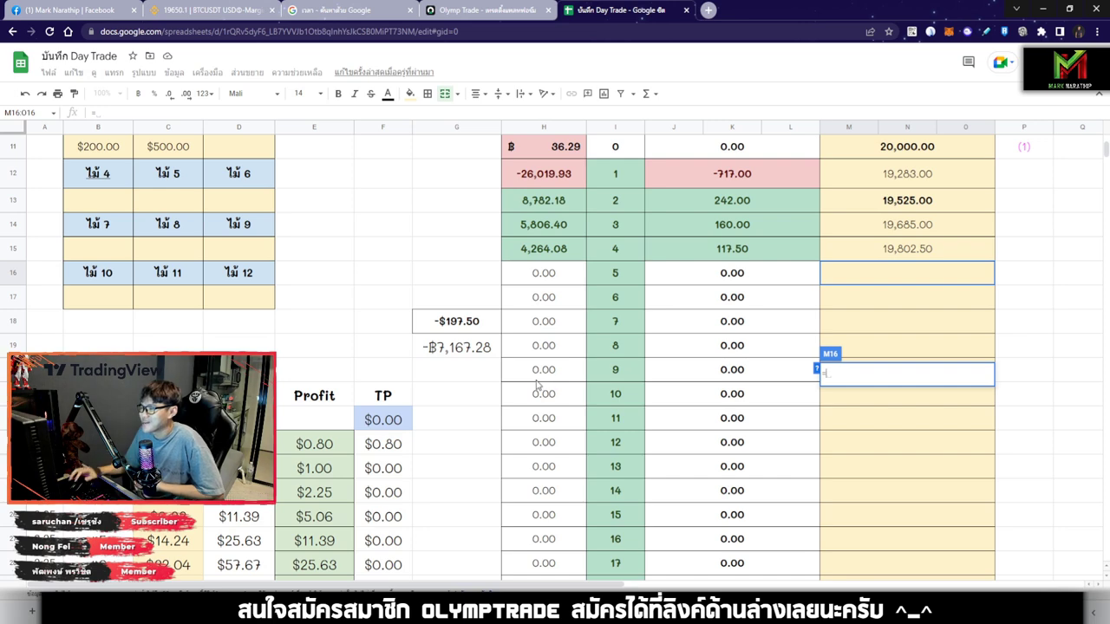
{"action": "left_click", "coordinate": [907, 251]}
{"action": "scroll", "coordinate": [867, 255], "scroll_direction": "up", "scroll_amount": 5}
{"action": "scroll", "coordinate": [646, 383], "scroll_direction": "down", "scroll_amount": 5}
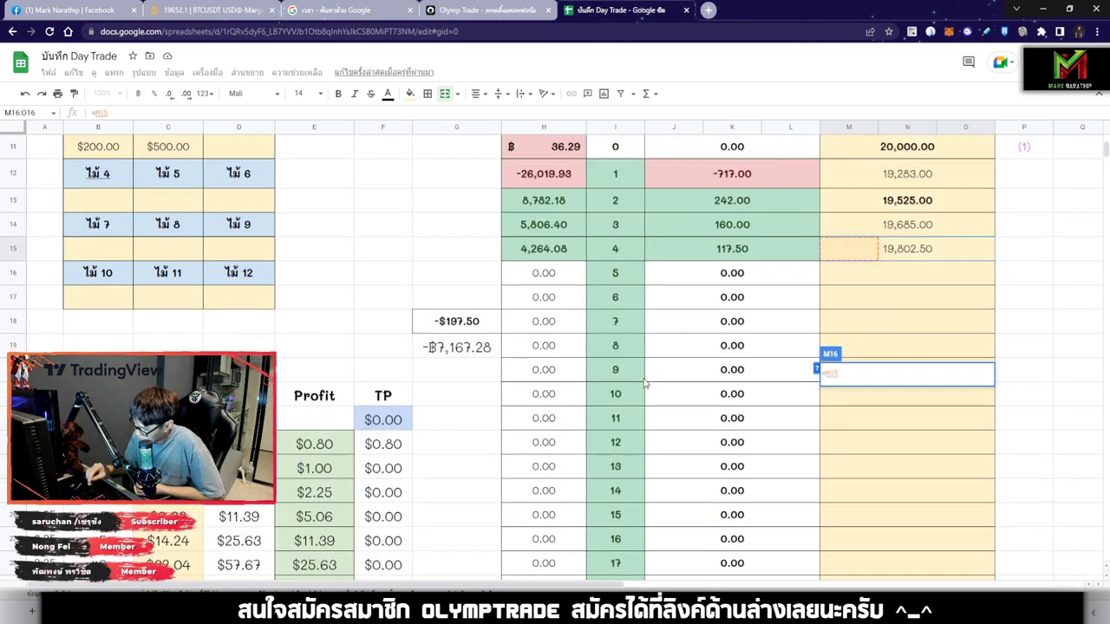
{"action": "type", "text": "+208"}
{"action": "key", "text": "Return"}
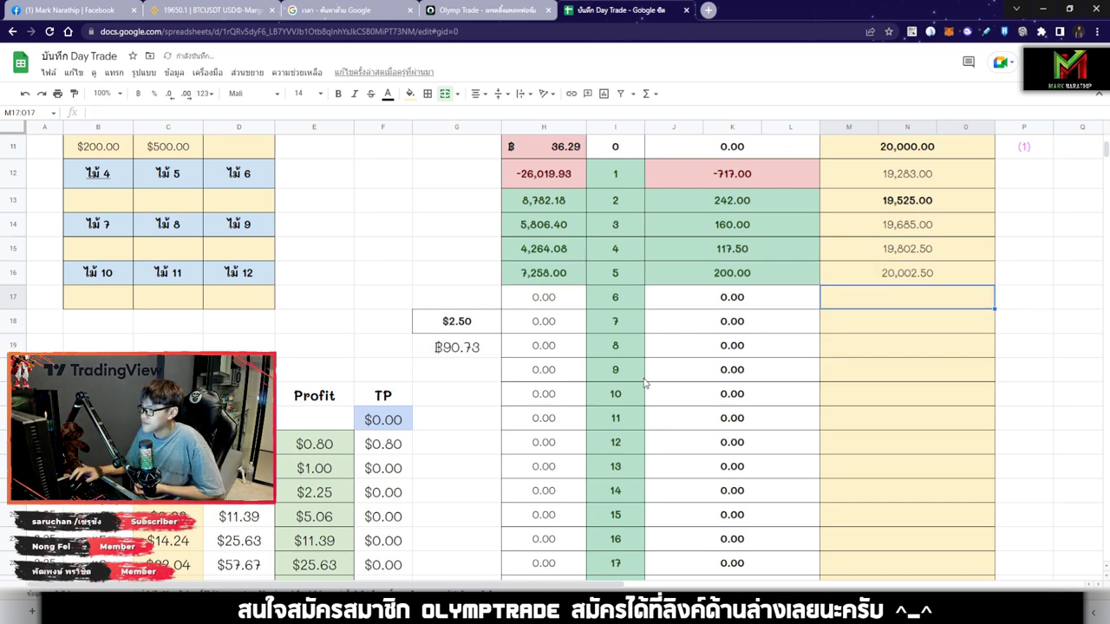
Review the cumulative profit in dollars and baht in G18 and G19 against the results of trades 1 to 5
{"action": "left_click", "coordinate": [464, 329]}
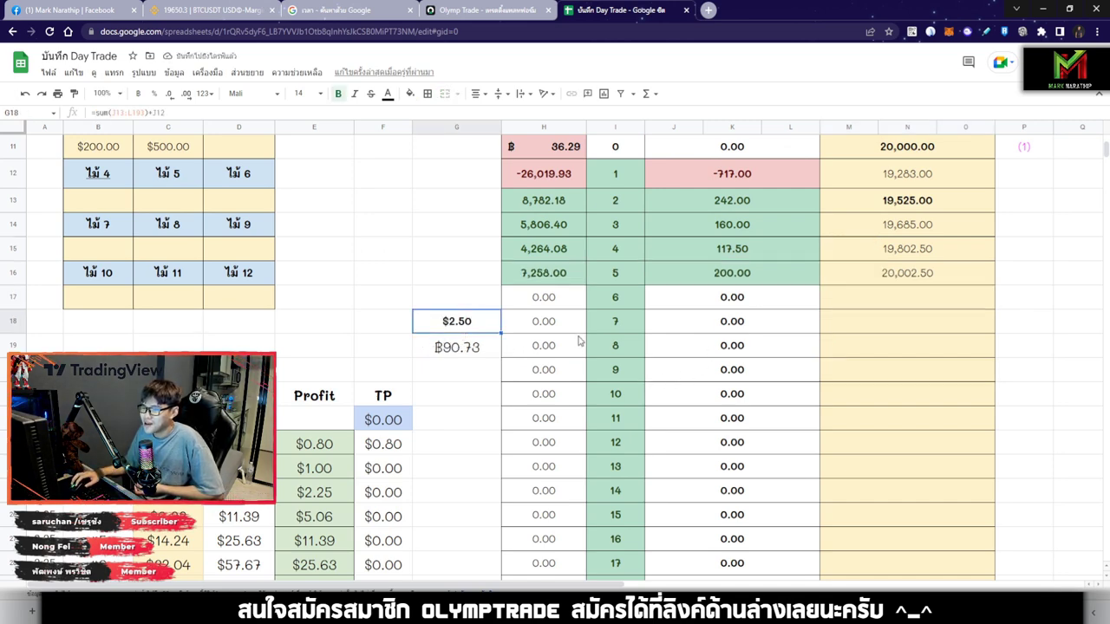
{"action": "scroll", "coordinate": [578, 335], "scroll_direction": "down", "scroll_amount": 1}
{"action": "scroll", "coordinate": [578, 324], "scroll_direction": "up", "scroll_amount": 2}
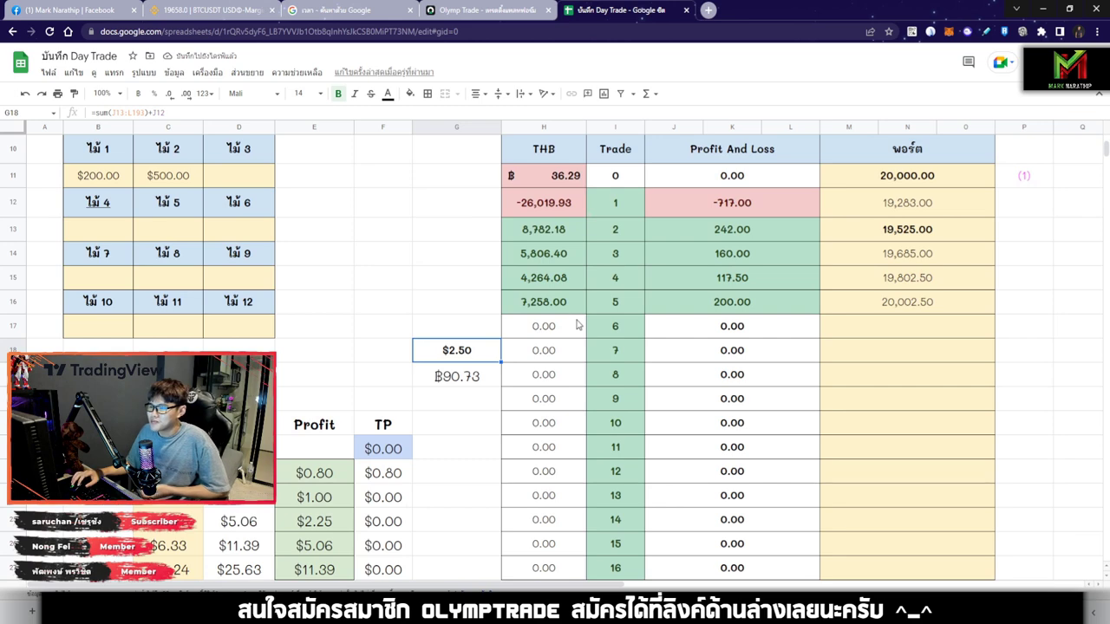
{"action": "left_click", "coordinate": [746, 207]}
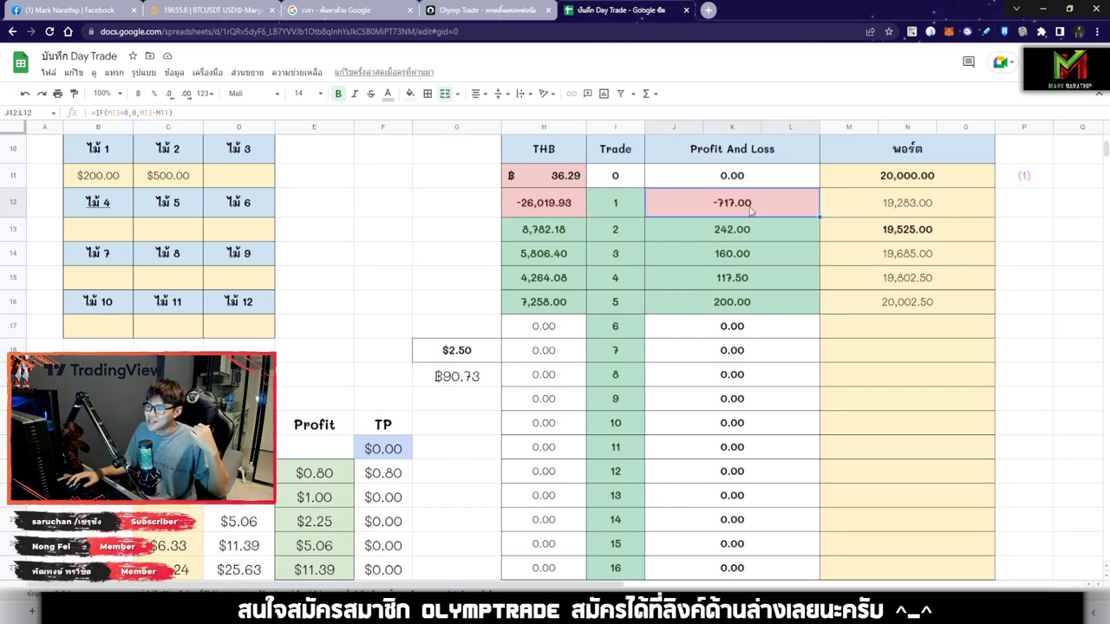
{"action": "scroll", "coordinate": [555, 310], "scroll_direction": "down", "scroll_amount": 2}
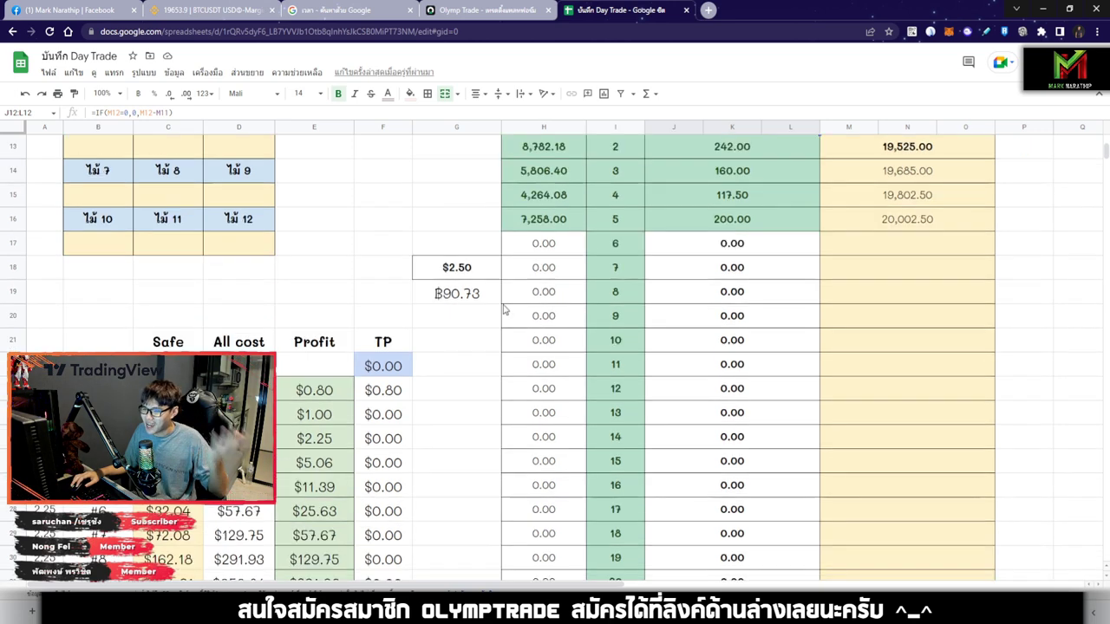
{"action": "left_click", "coordinate": [454, 274]}
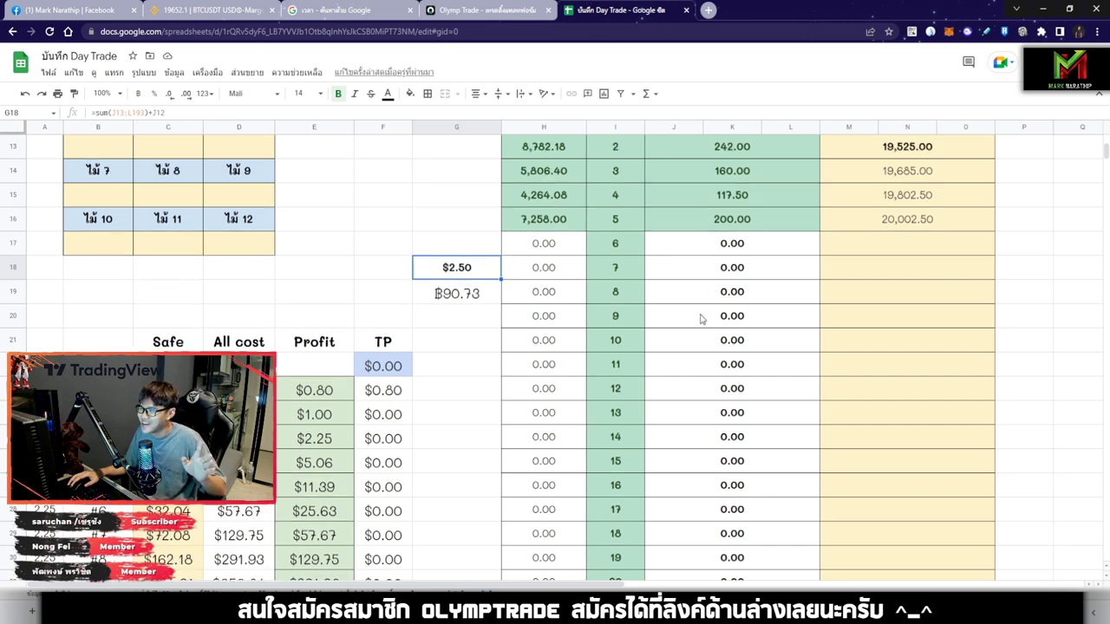
{"action": "left_click", "coordinate": [457, 293]}
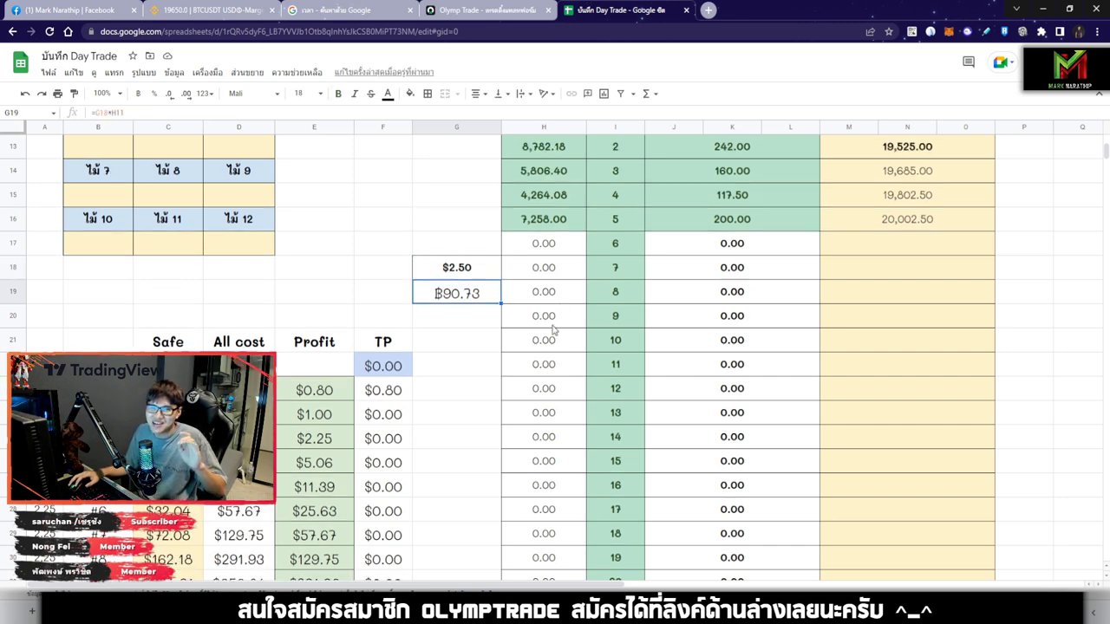
{"action": "scroll", "coordinate": [577, 359], "scroll_direction": "up", "scroll_amount": 2}
{"action": "left_click_drag", "start_coordinate": [746, 232], "coordinate": [747, 316]}
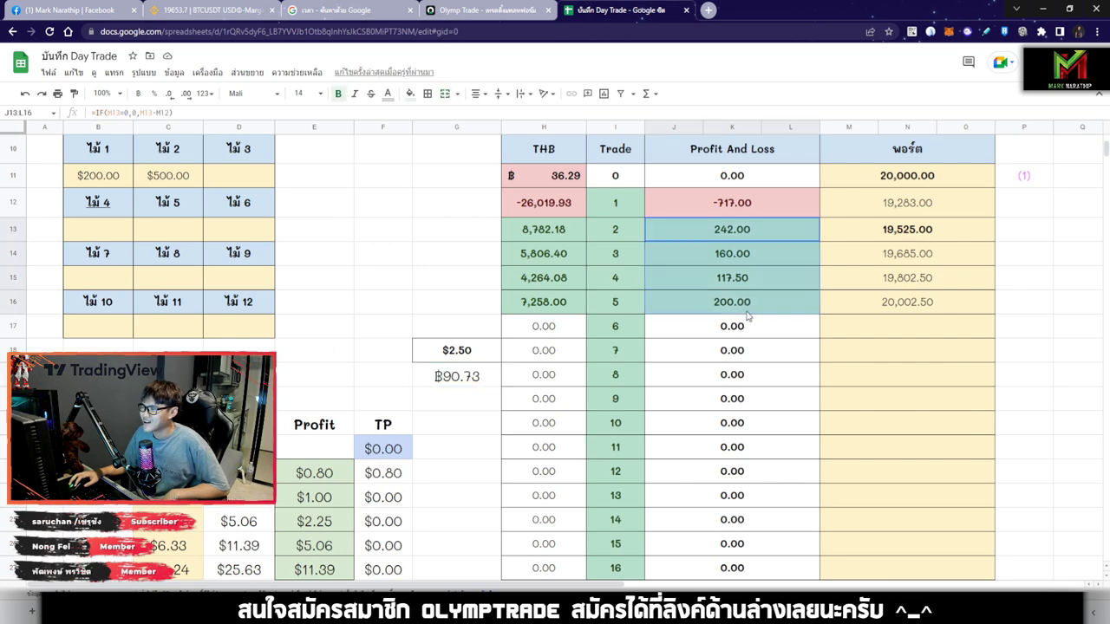
{"action": "left_click", "coordinate": [739, 336]}
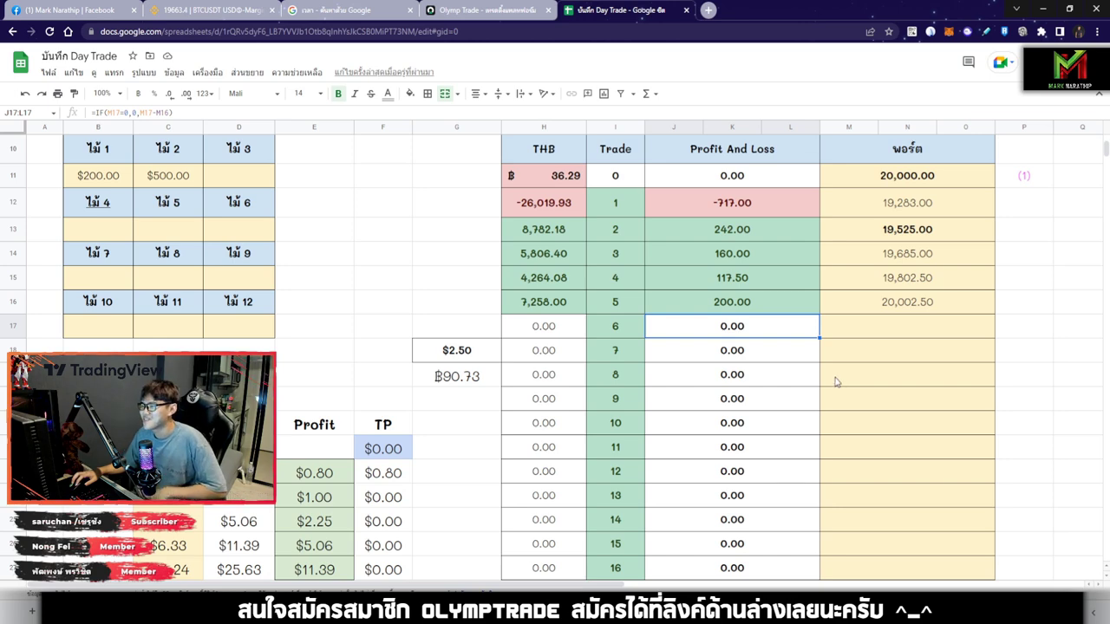
Go over the daily summary, the individual profits of trades 2 to 5, and trade 5's profit in THB
{"action": "scroll", "coordinate": [837, 383], "scroll_direction": "up", "scroll_amount": 5}
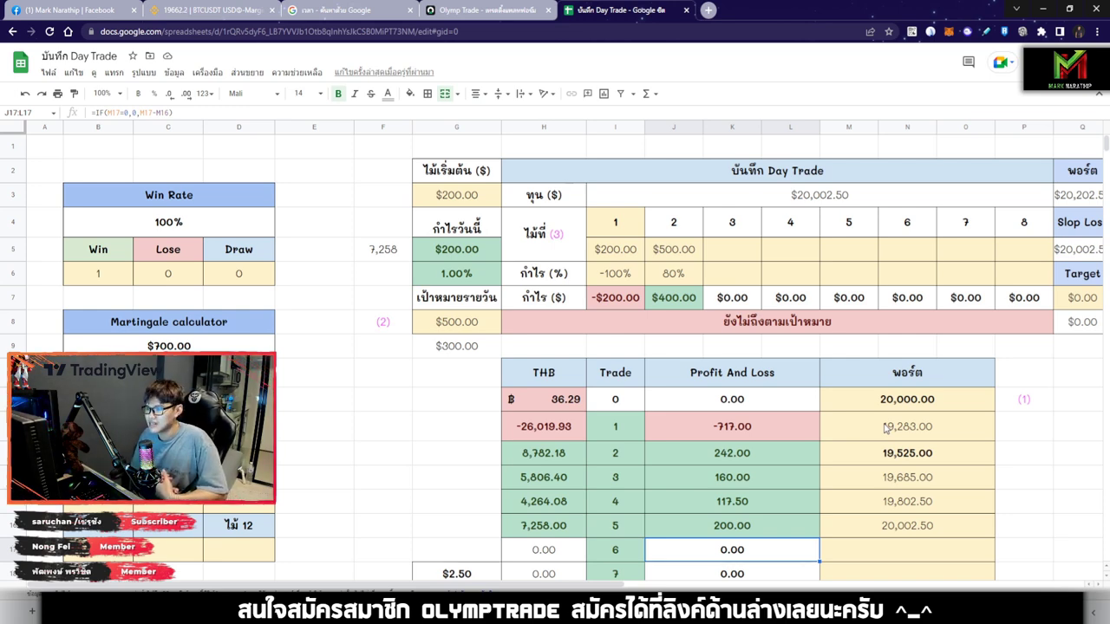
{"action": "scroll", "coordinate": [884, 427], "scroll_direction": "down", "scroll_amount": 5}
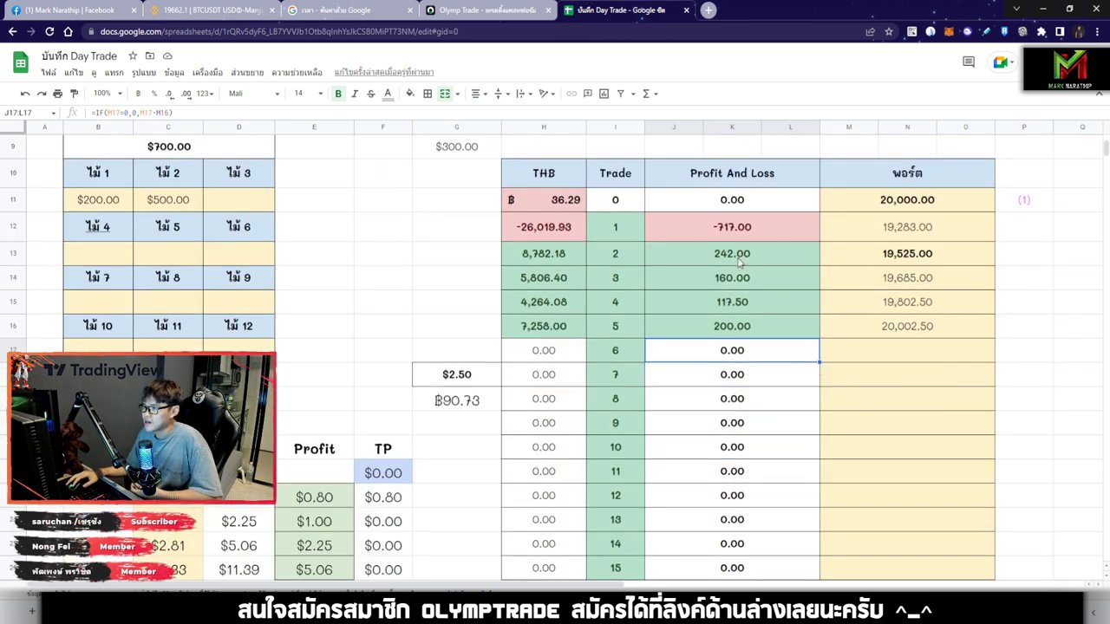
{"action": "left_click_drag", "start_coordinate": [739, 262], "coordinate": [742, 331]}
{"action": "scroll", "coordinate": [744, 330], "scroll_direction": "down", "scroll_amount": 1}
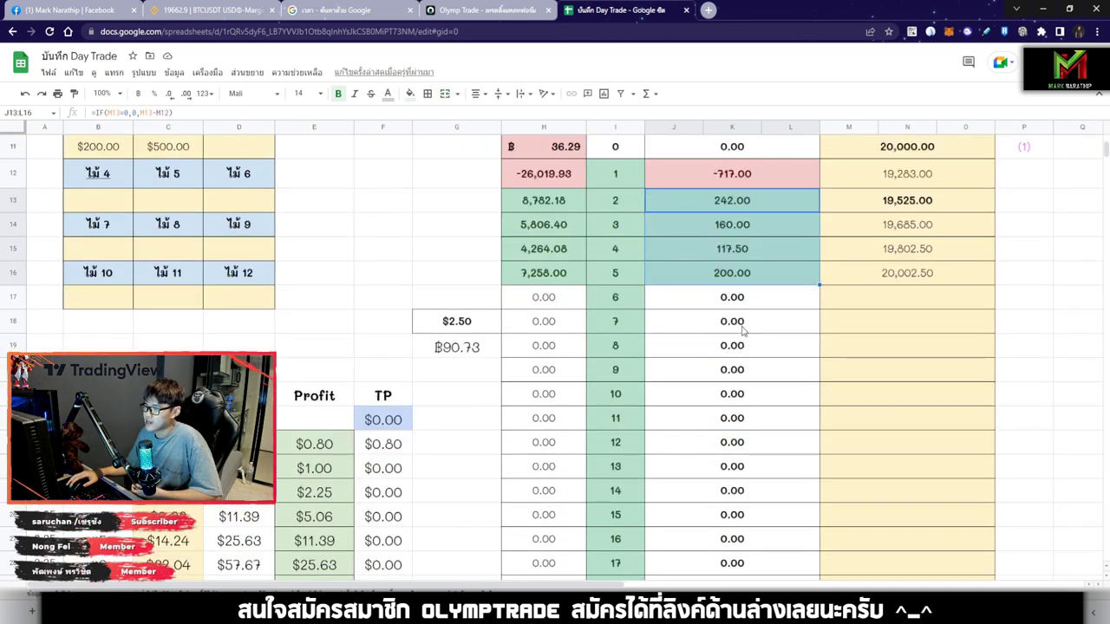
{"action": "left_click", "coordinate": [731, 211]}
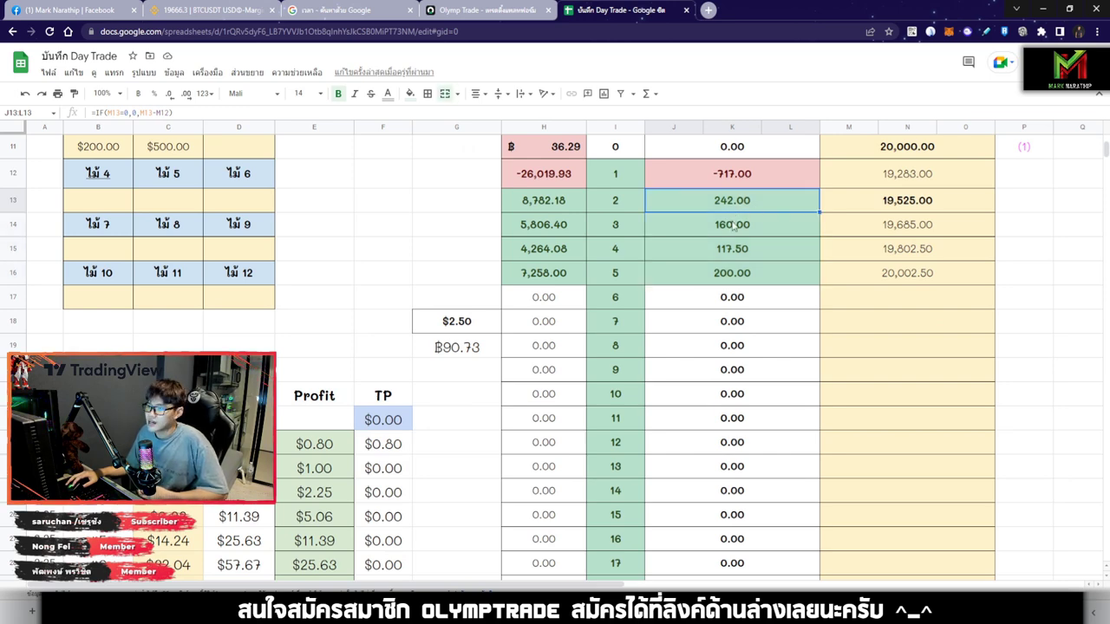
{"action": "left_click", "coordinate": [732, 225]}
{"action": "left_click", "coordinate": [727, 253]}
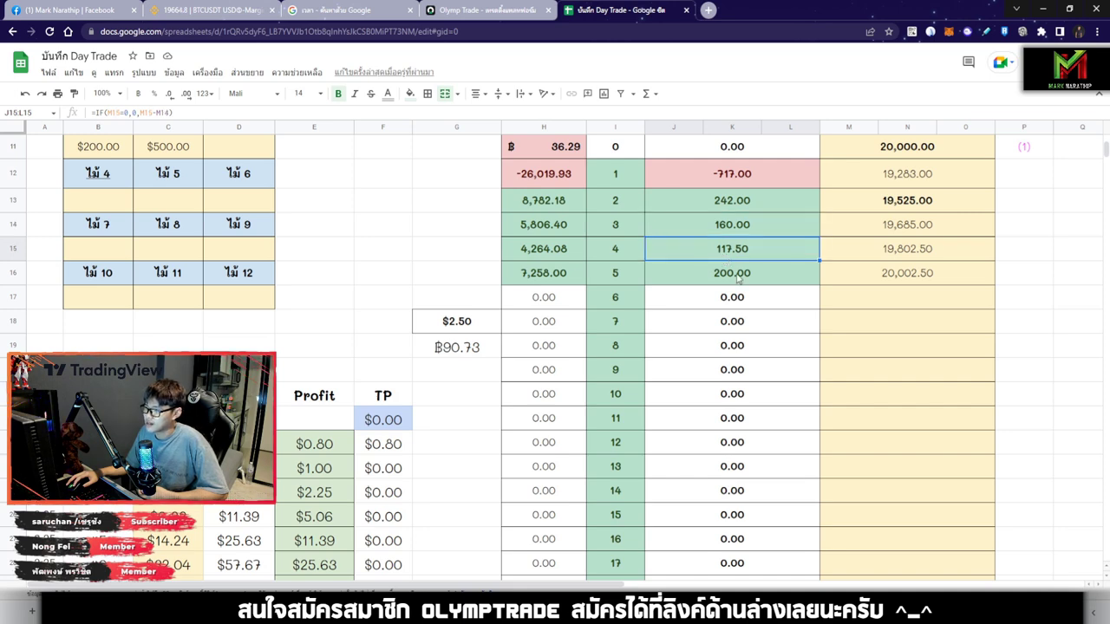
{"action": "left_click", "coordinate": [739, 277]}
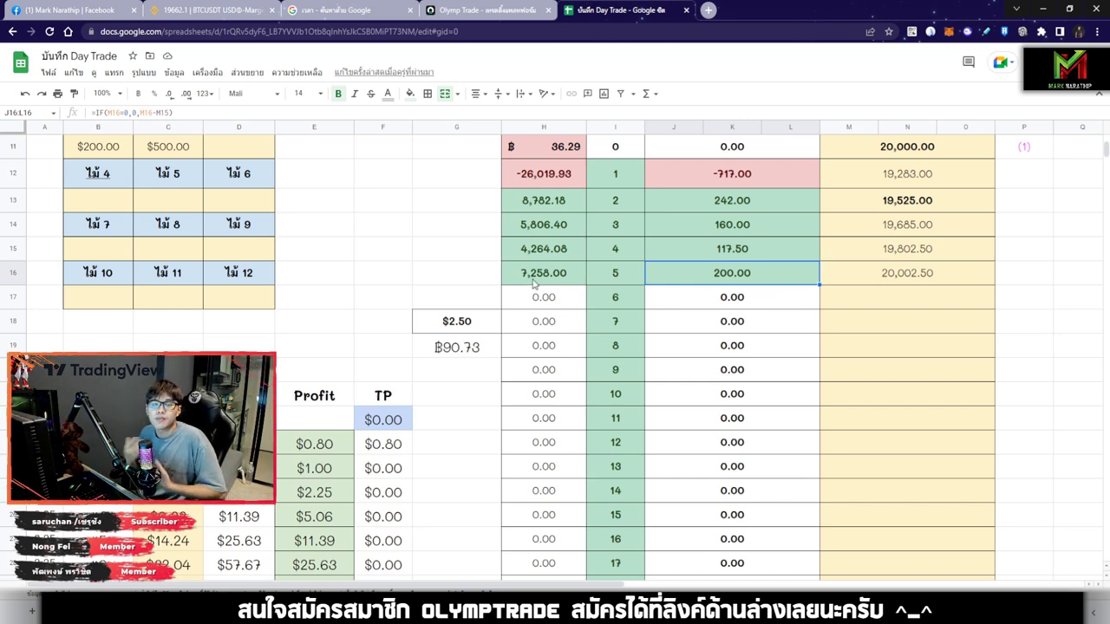
{"action": "left_click", "coordinate": [532, 283]}
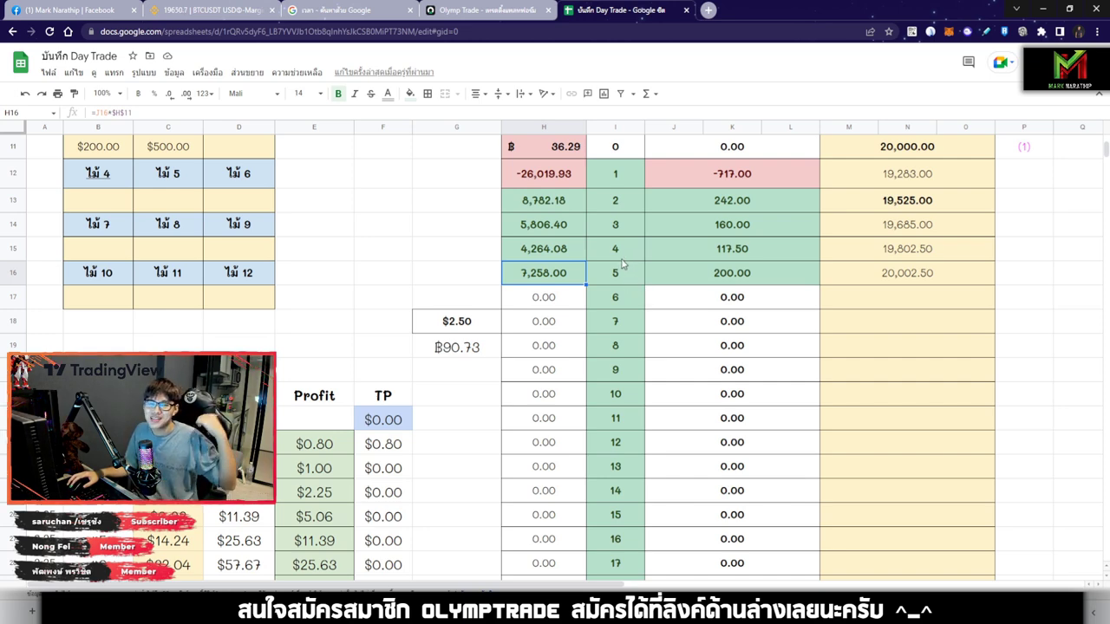
{"action": "scroll", "coordinate": [625, 263], "scroll_direction": "down", "scroll_amount": 1}
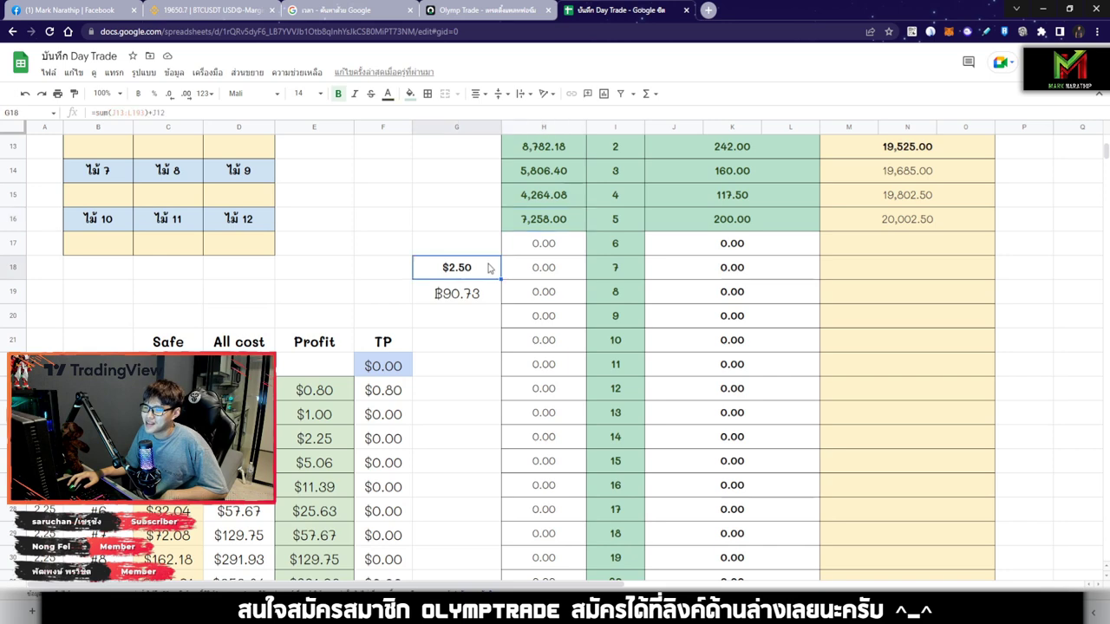
Check the cumulative baht profit in G19 and examine the profit-and-loss chart beside the Day Trade table
{"action": "scroll", "coordinate": [490, 269], "scroll_direction": "down", "scroll_amount": 1}
{"action": "left_click", "coordinate": [457, 247]}
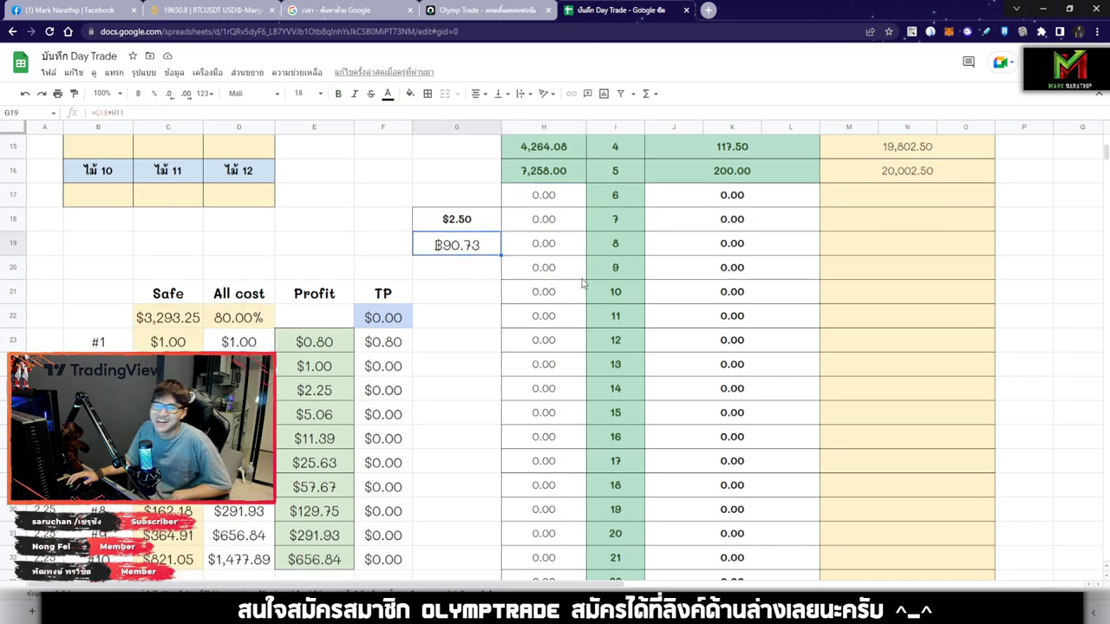
{"action": "scroll", "coordinate": [1010, 286], "scroll_direction": "up", "scroll_amount": 7}
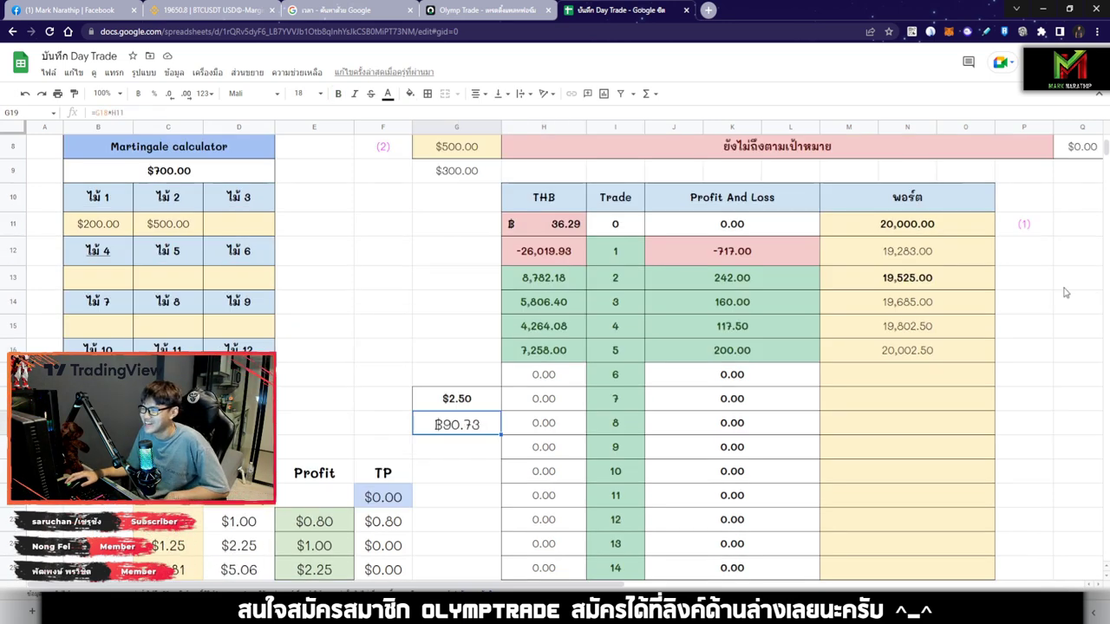
{"action": "scroll", "coordinate": [889, 549], "scroll_direction": "right", "scroll_amount": 5}
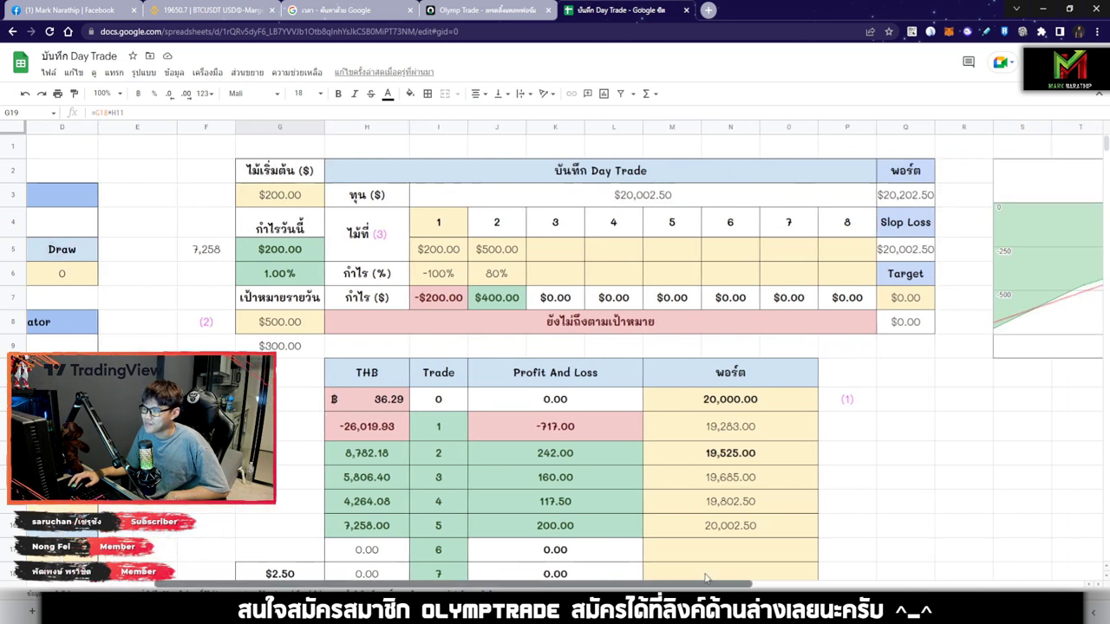
{"action": "scroll", "coordinate": [889, 549], "scroll_direction": "right", "scroll_amount": 1}
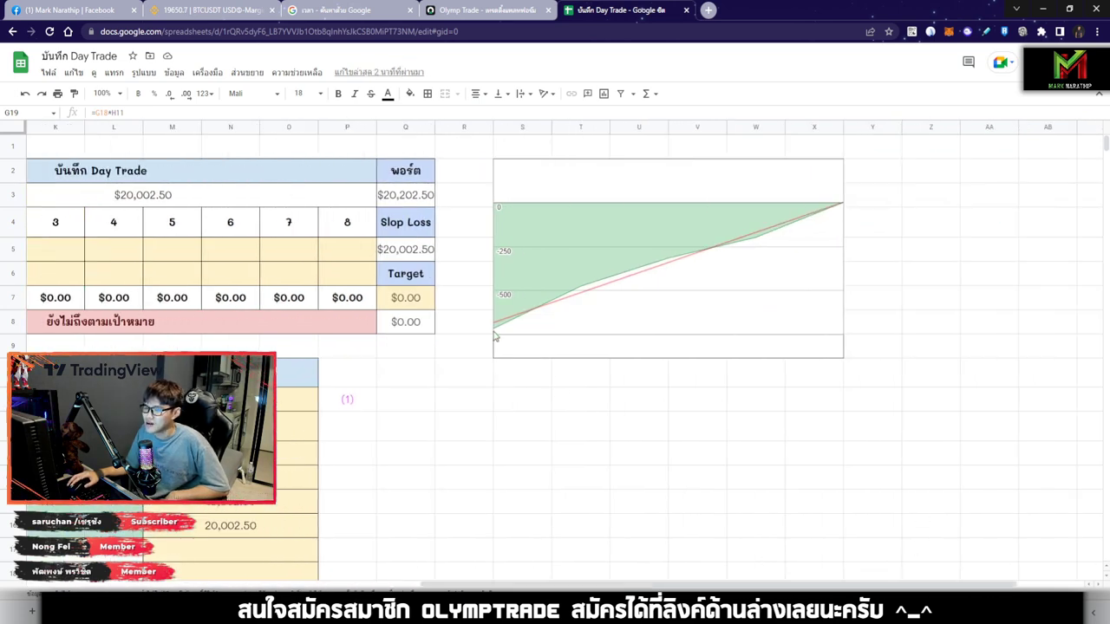
{"action": "left_click", "coordinate": [533, 325]}
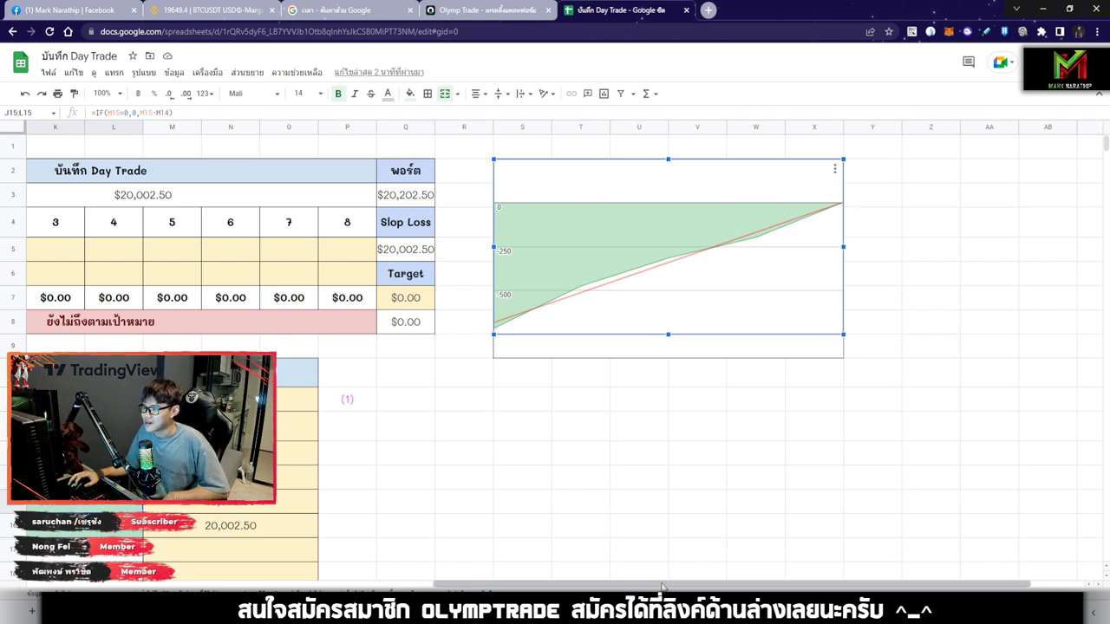
Go back to the trade log and recheck the baht total in G19 against the results of the recorded trades
{"action": "left_click_drag", "start_coordinate": [679, 587], "coordinate": [410, 586]}
{"action": "scroll", "coordinate": [465, 407], "scroll_direction": "down", "scroll_amount": 4}
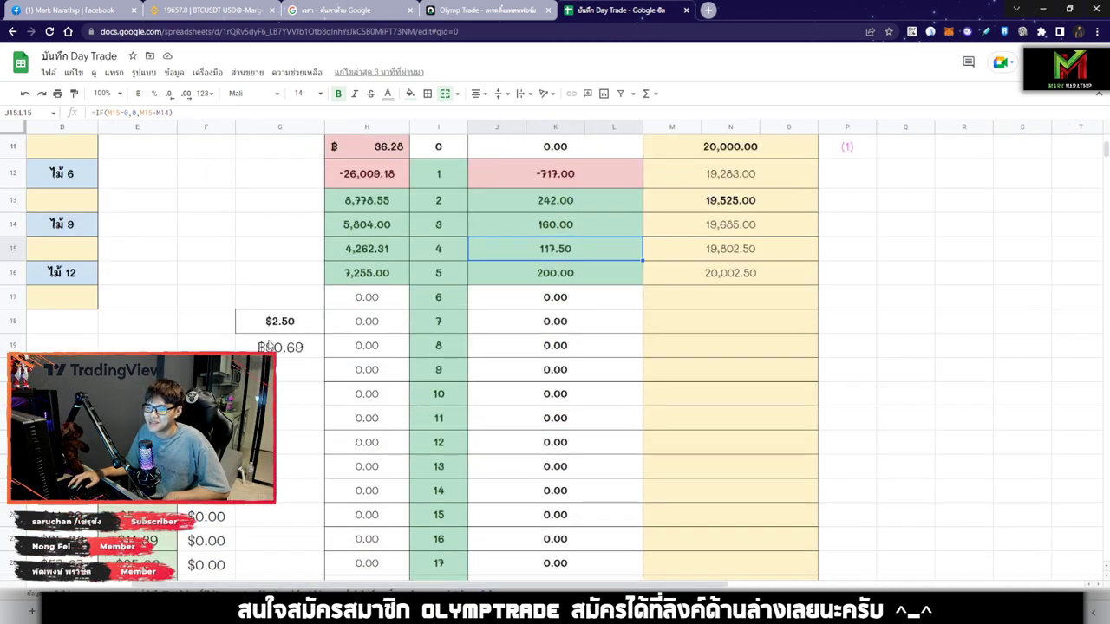
{"action": "left_click", "coordinate": [276, 345]}
{"action": "scroll", "coordinate": [286, 347], "scroll_direction": "down", "scroll_amount": 1}
{"action": "scroll", "coordinate": [387, 359], "scroll_direction": "up", "scroll_amount": 1}
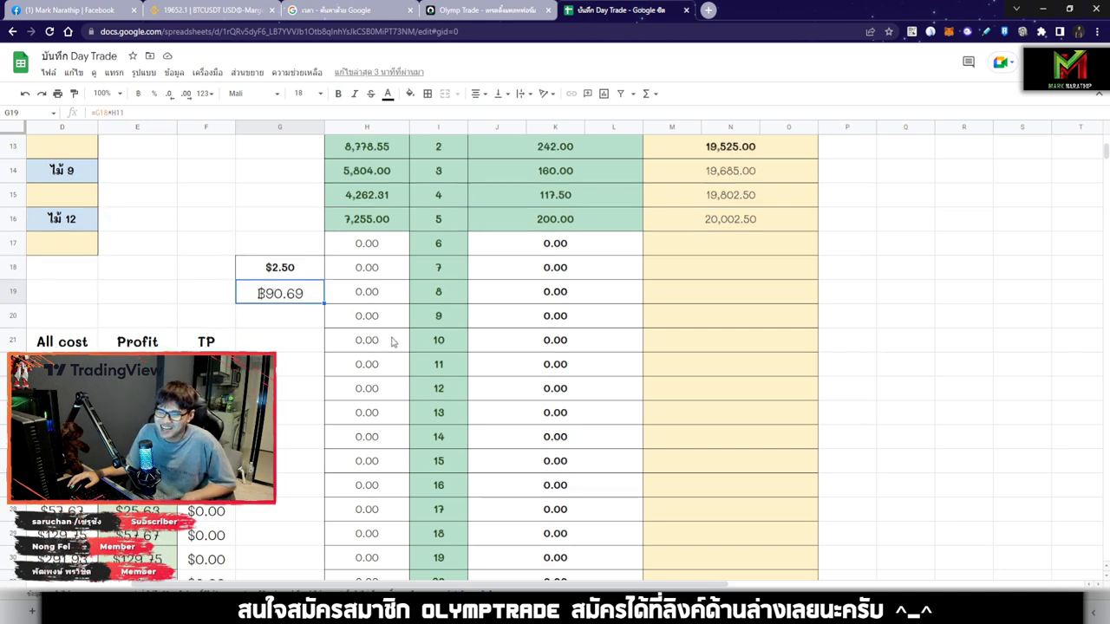
{"action": "scroll", "coordinate": [453, 307], "scroll_direction": "down", "scroll_amount": 1}
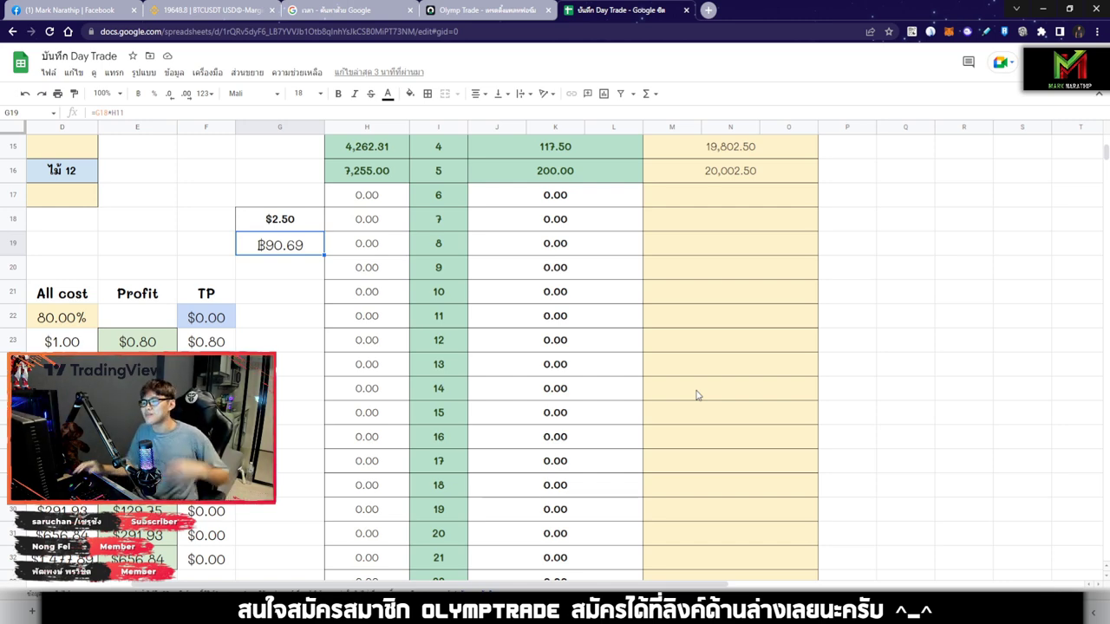
Check the current date and time in the Google search results and return to the Day Trade sheet
{"action": "left_click", "coordinate": [364, 10]}
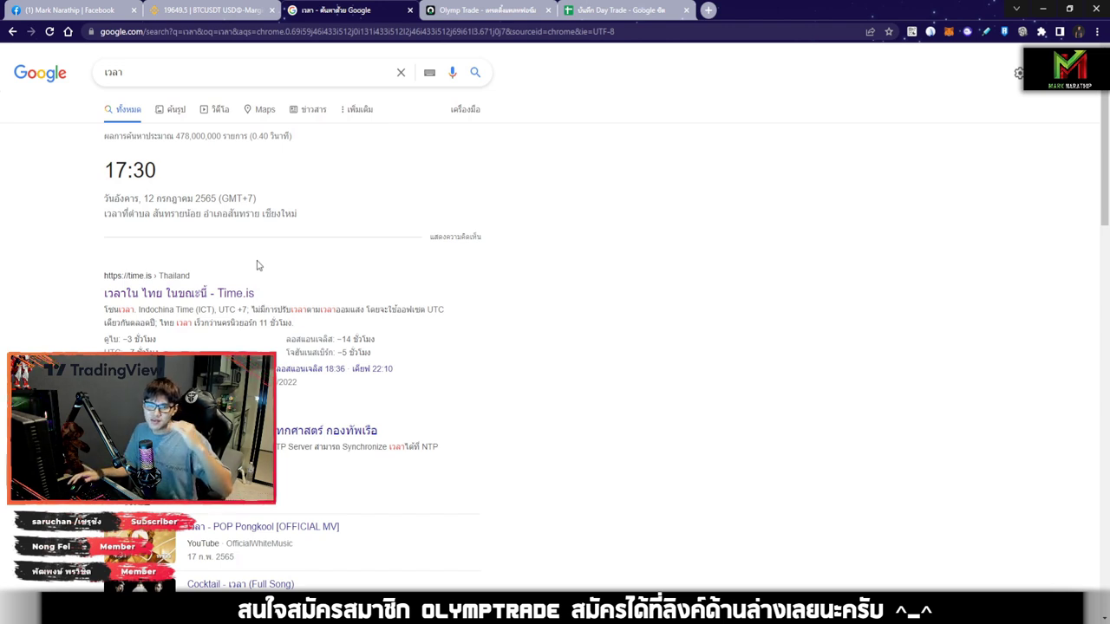
{"action": "left_click_drag", "start_coordinate": [143, 198], "coordinate": [221, 199]}
{"action": "left_click", "coordinate": [279, 202]}
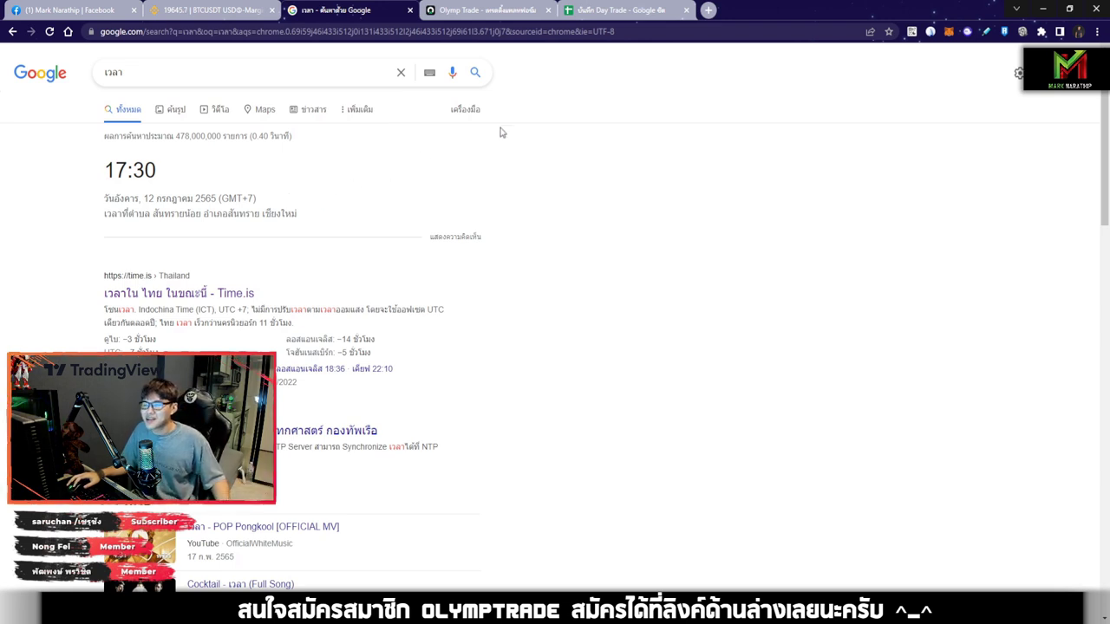
{"action": "left_click", "coordinate": [622, 9]}
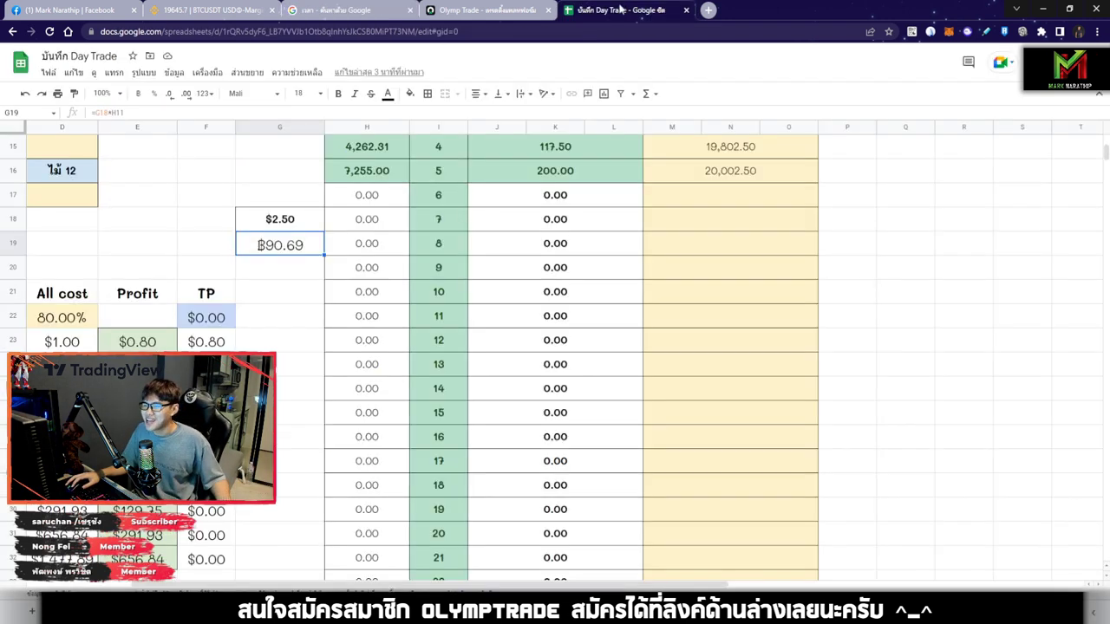
Inspect the cumulative dollar profit in G18 and go over the daily summary with the win rate and trade results
{"action": "left_click", "coordinate": [295, 224]}
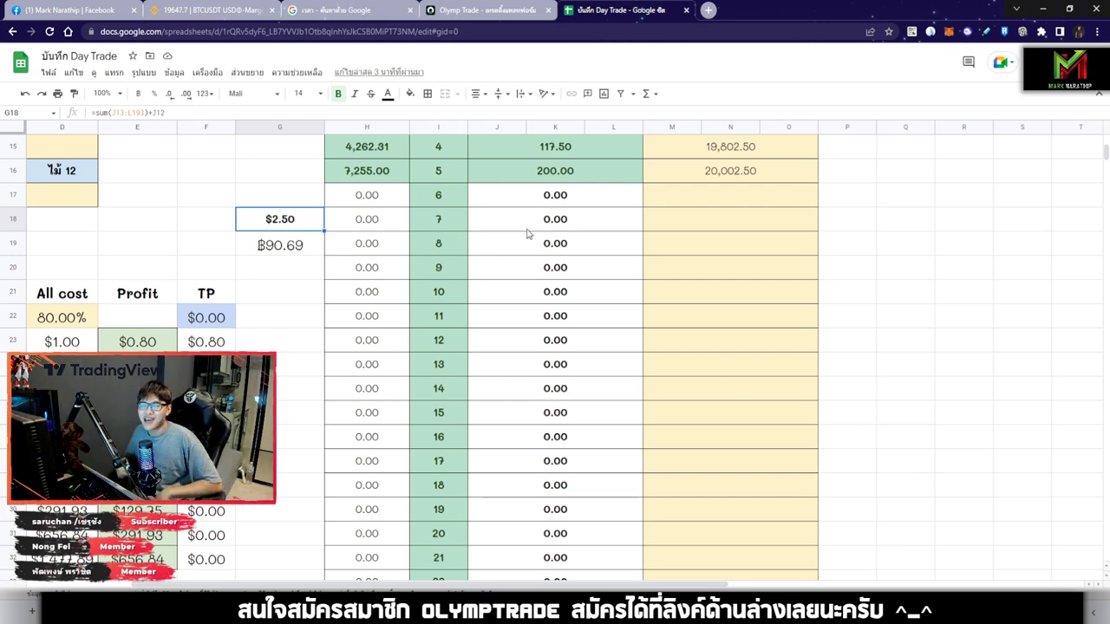
{"action": "scroll", "coordinate": [607, 242], "scroll_direction": "up", "scroll_amount": 5}
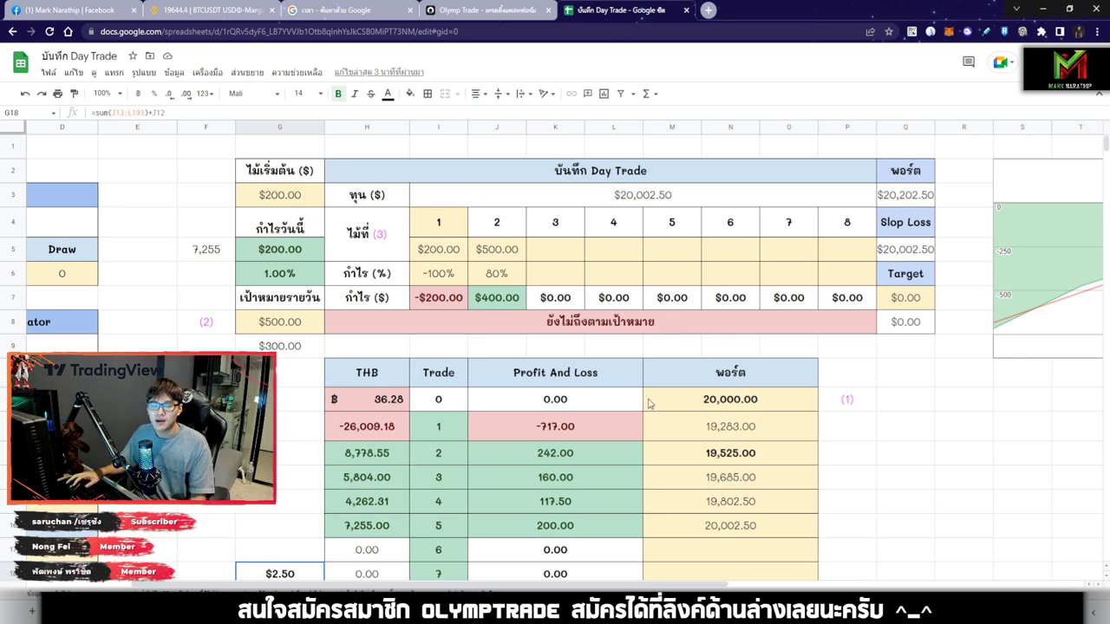
{"action": "left_click_drag", "start_coordinate": [552, 586], "coordinate": [382, 581]}
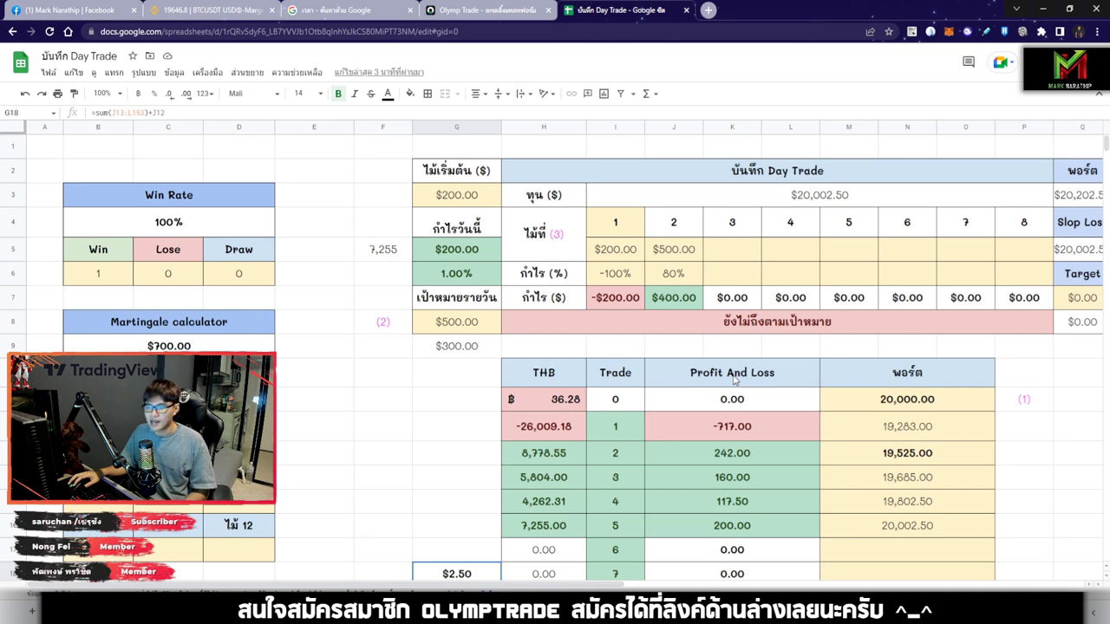
Look over the USD/CAD one-minute chart and its oscillators on Olymp Trade, and return to the Day Trade sheet
{"action": "left_click", "coordinate": [826, 346]}
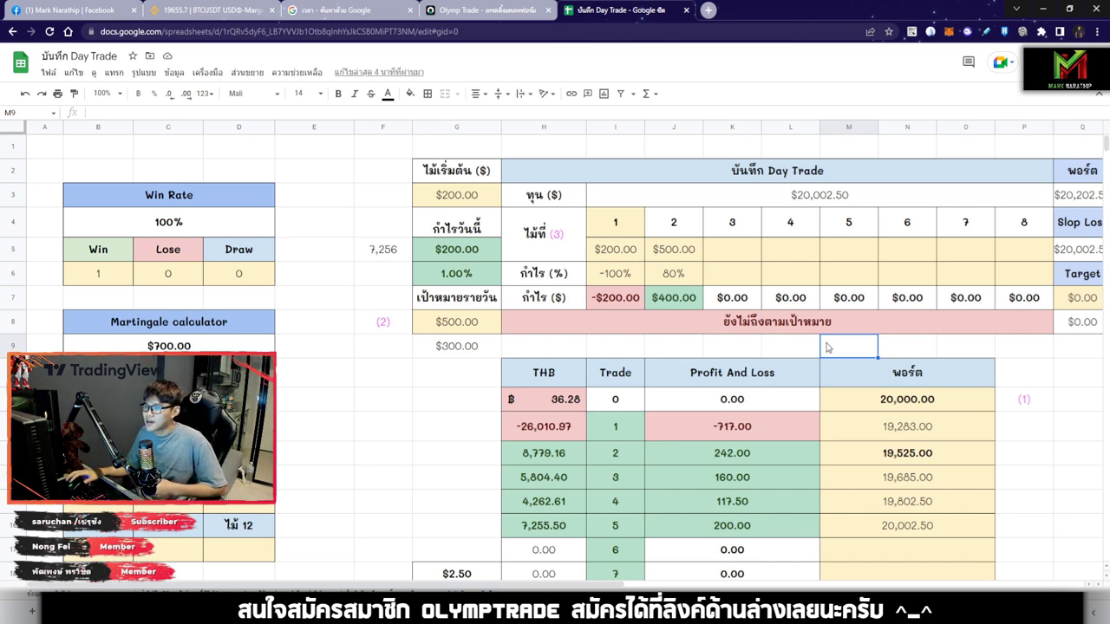
{"action": "left_click", "coordinate": [485, 10]}
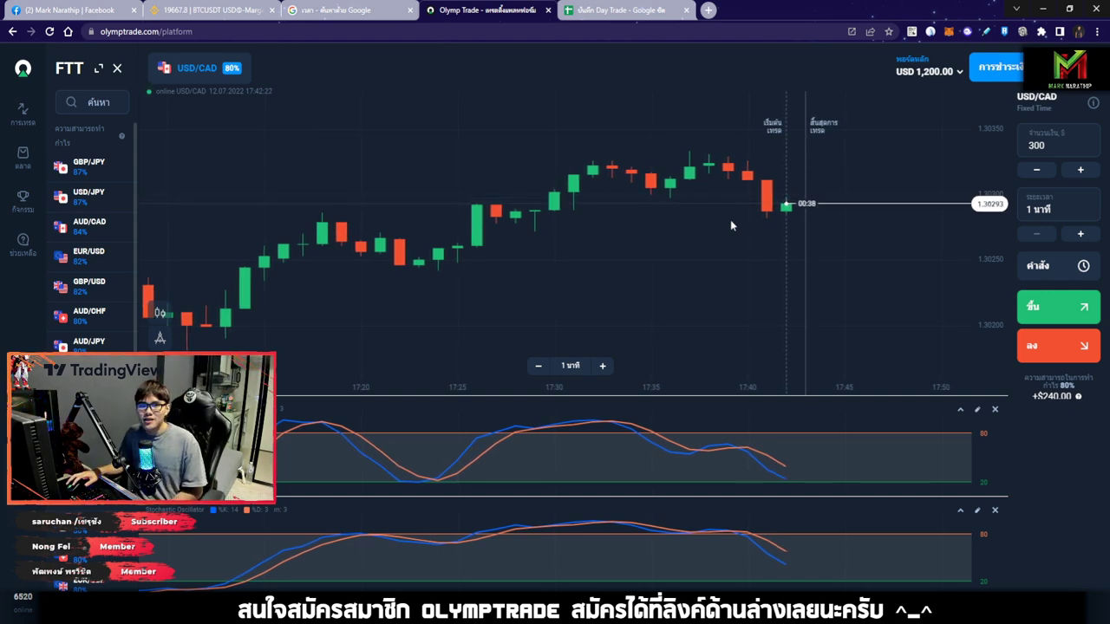
{"action": "left_click", "coordinate": [613, 21]}
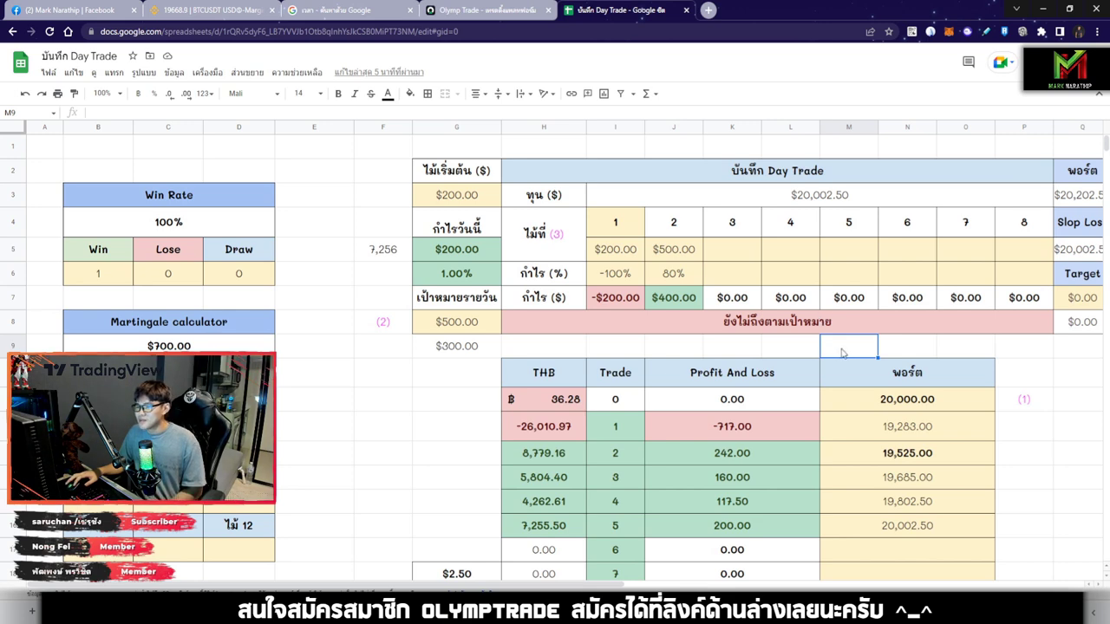